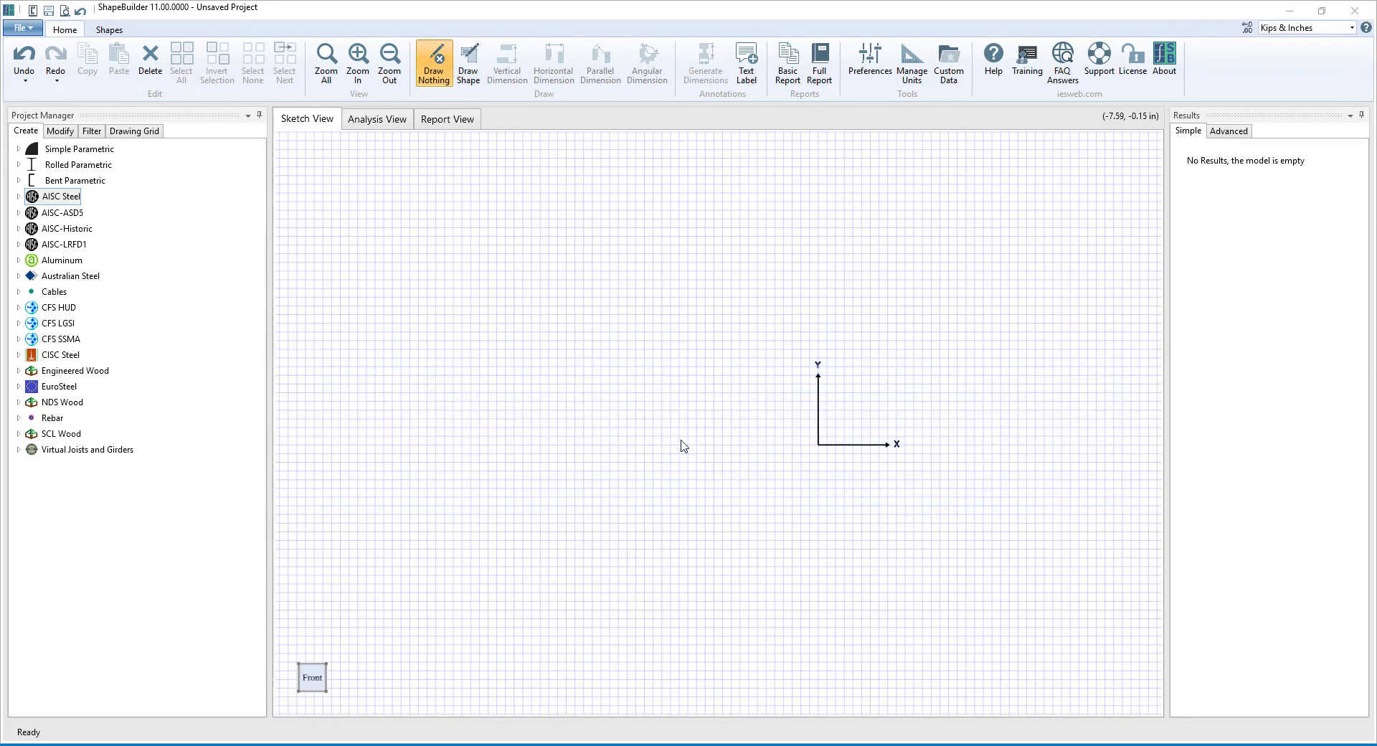
Add a W24X162 I-beam from the AISC Steel W-shape library at the origin
left_click(17, 196)
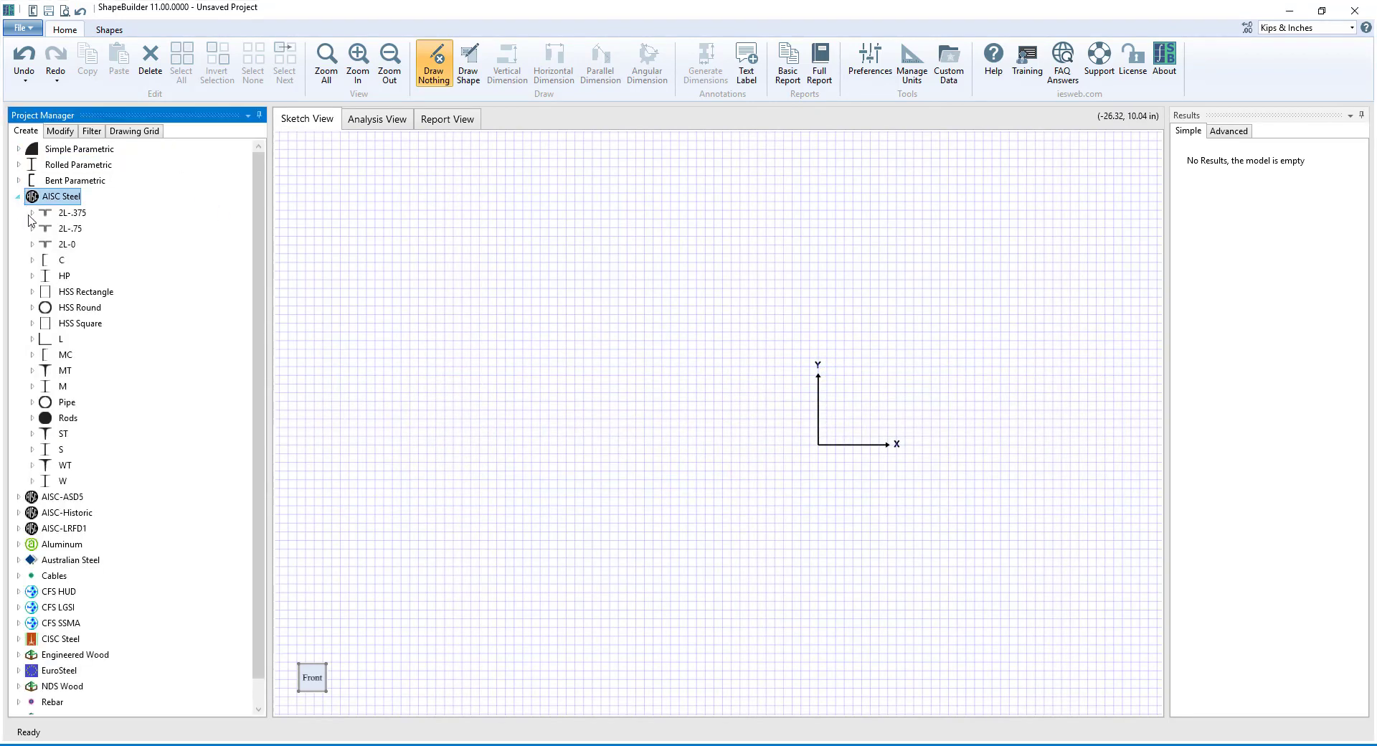
left_click(33, 482)
type("W21X147")
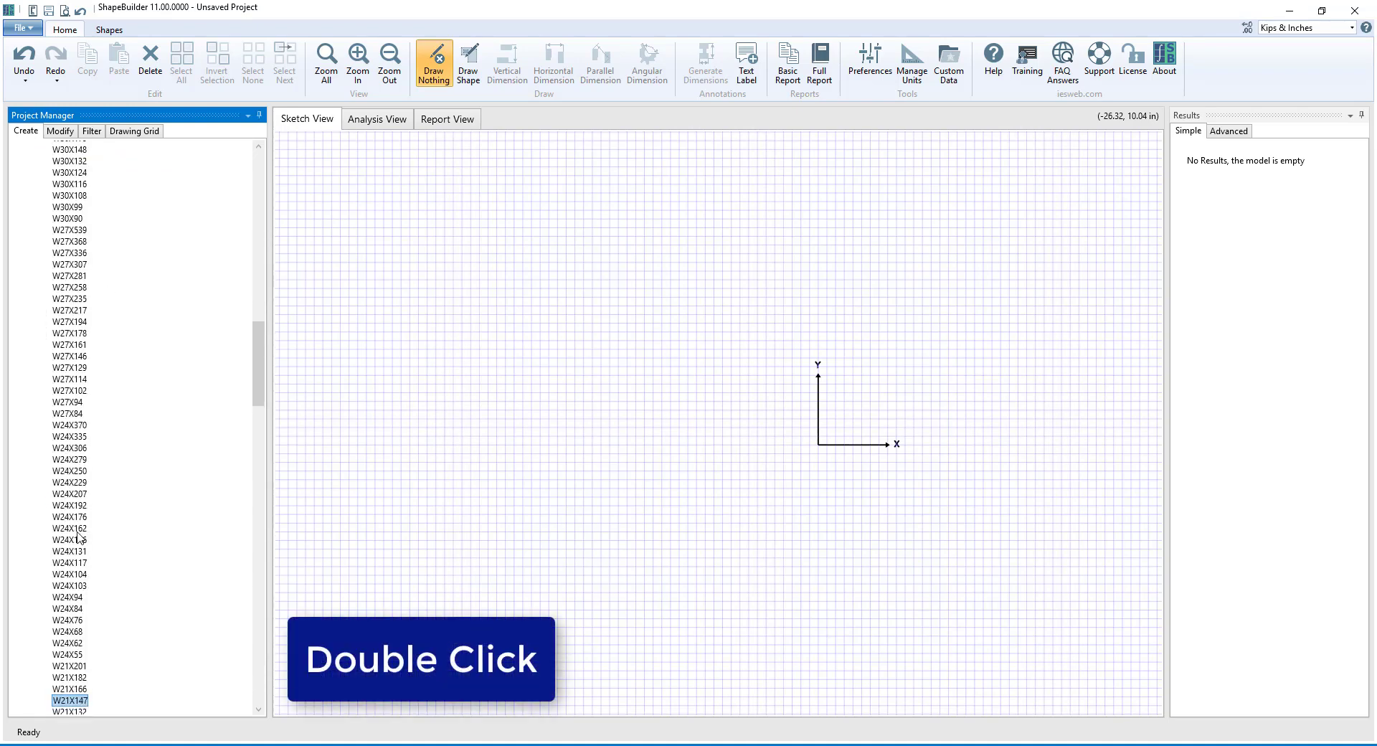
double_click(77, 531)
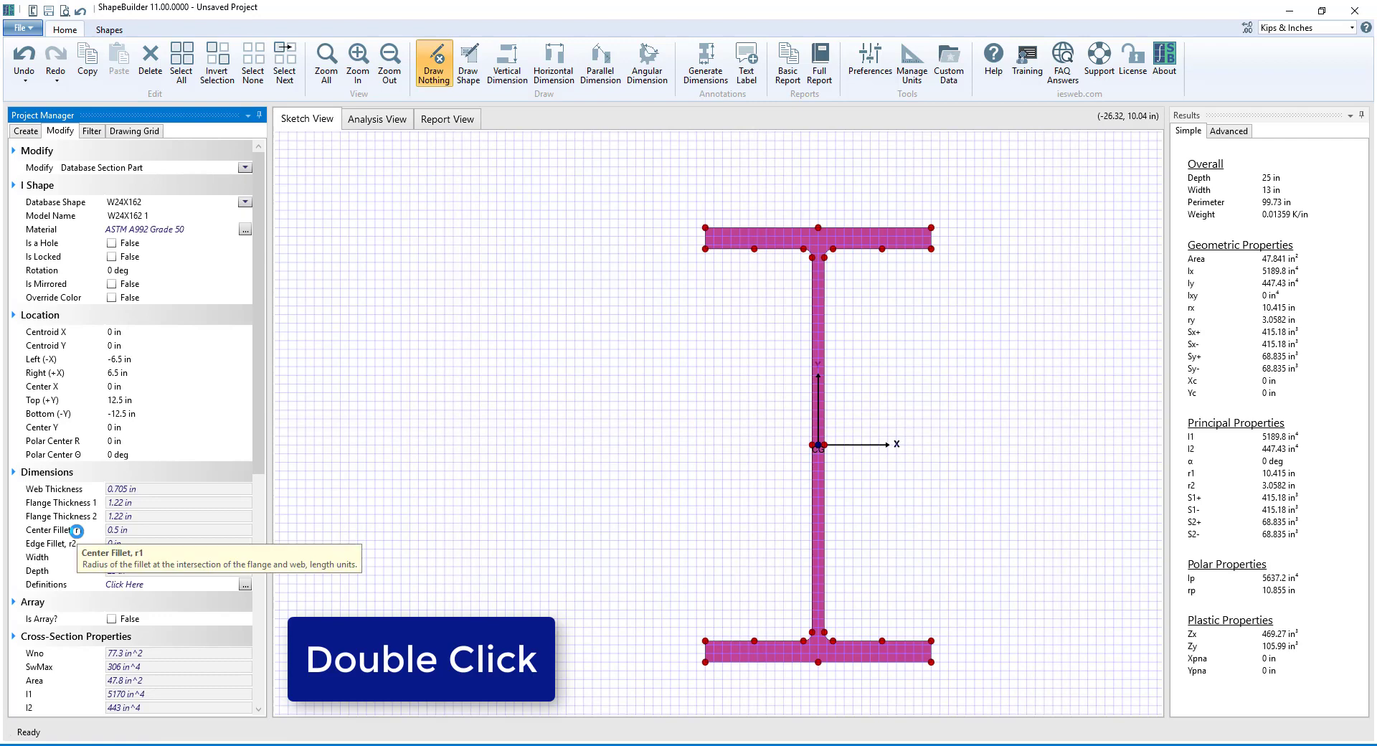
Place a 16 x 12 in Simple Parametric rectangle to the left of the beam
left_click(25, 133)
scroll(25, 144, "up", 20)
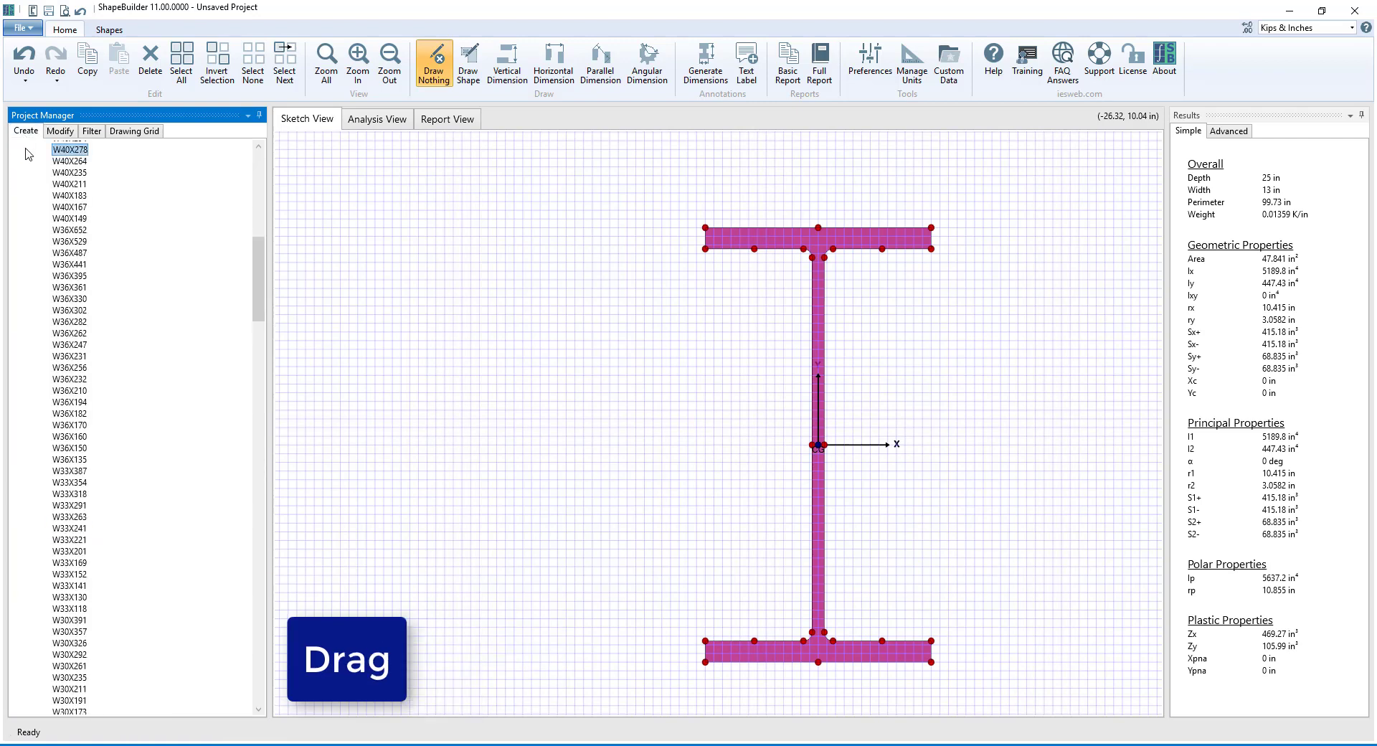
left_click(19, 197)
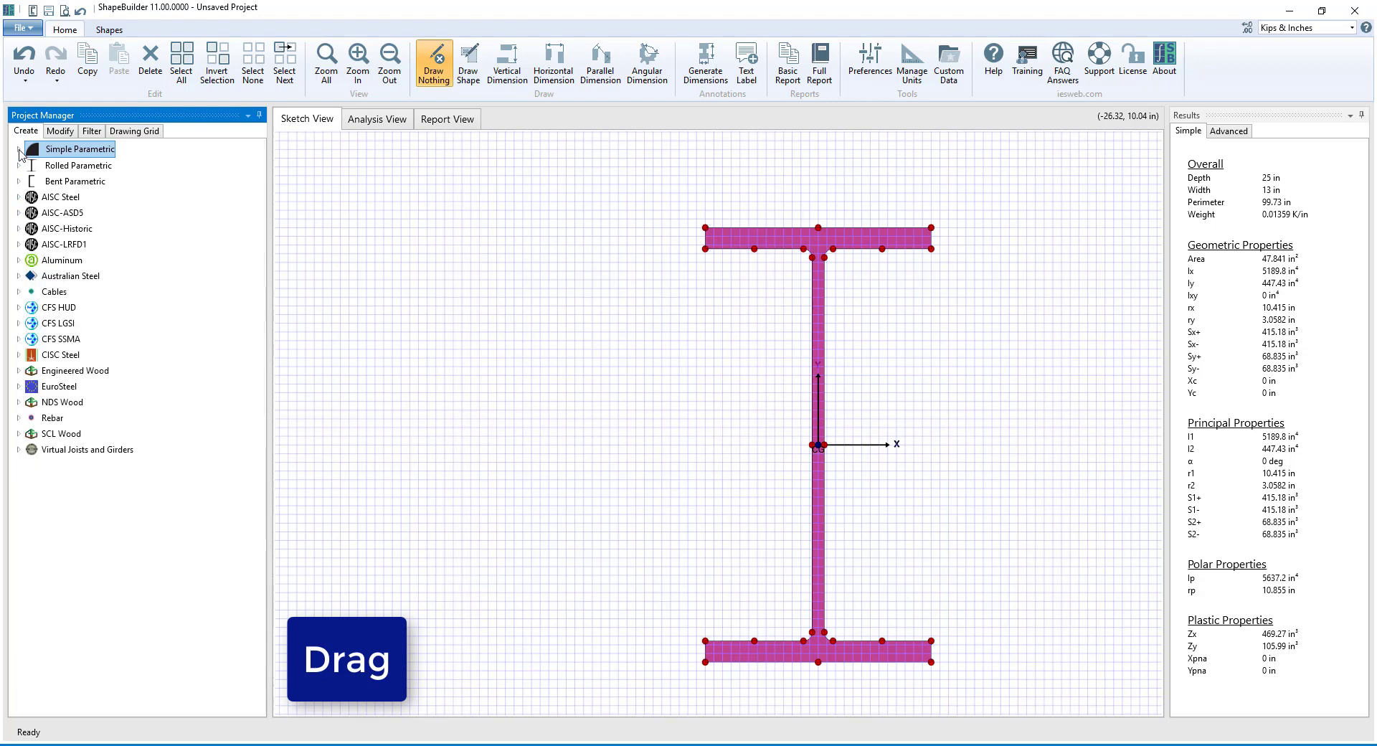
left_click(18, 149)
left_click_drag(57, 344, 521, 511)
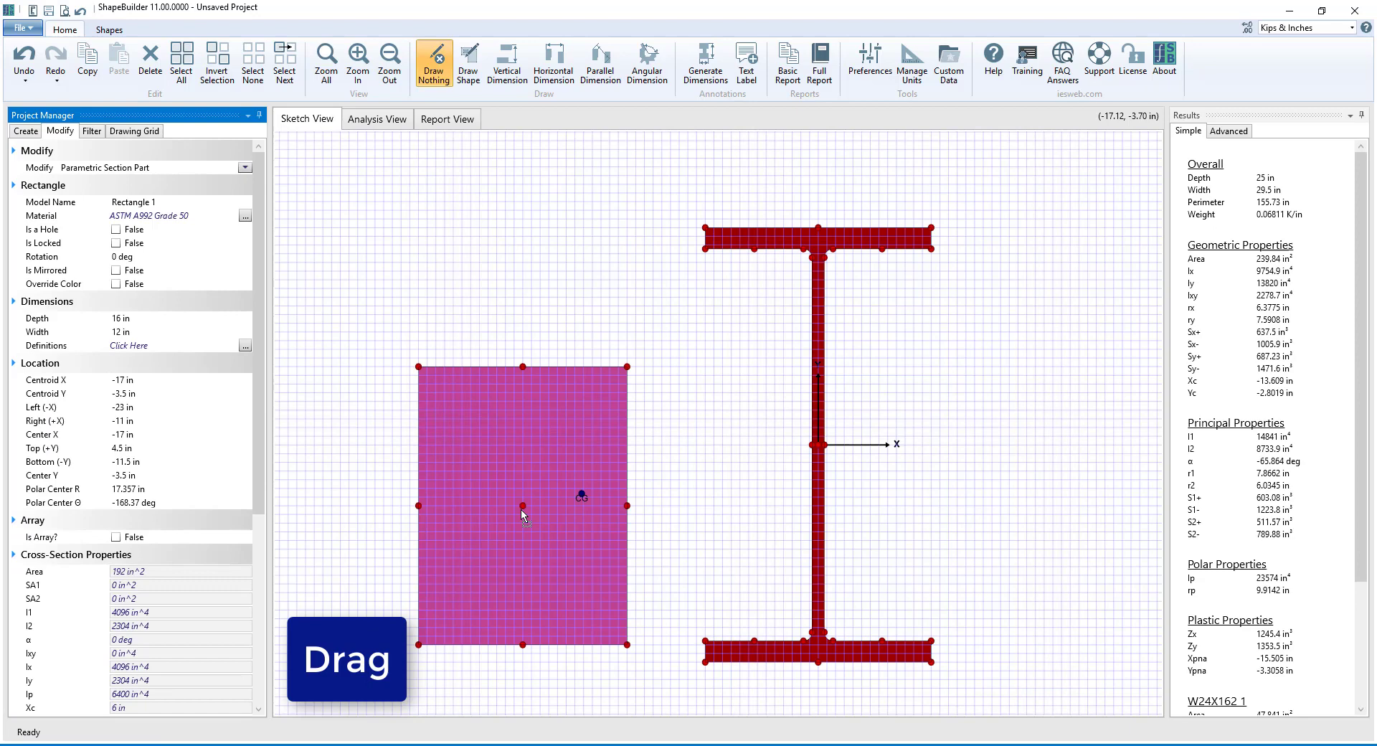
Draw a six-vertex channel-like outline, 20 in wide and 2.5 in deep, above the top flange
left_click(468, 65)
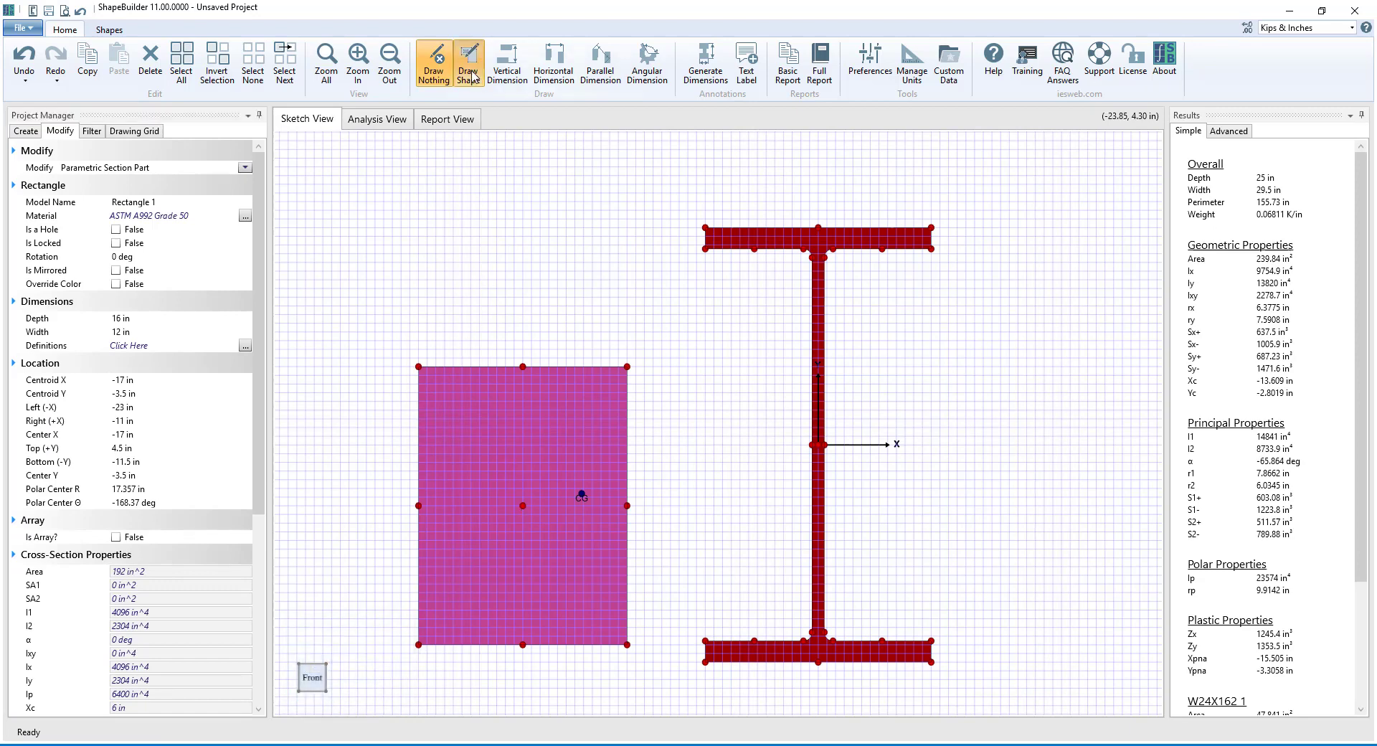
left_click(584, 167)
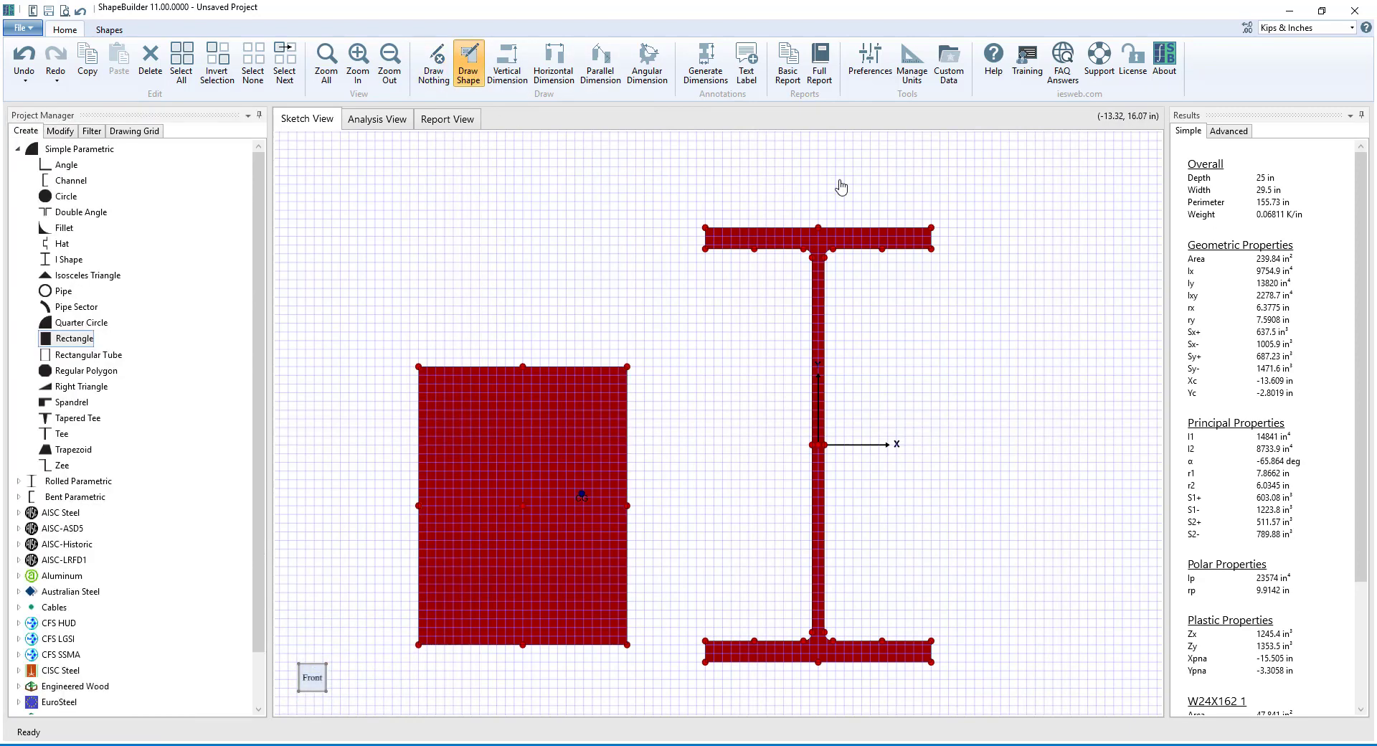
left_click(930, 176)
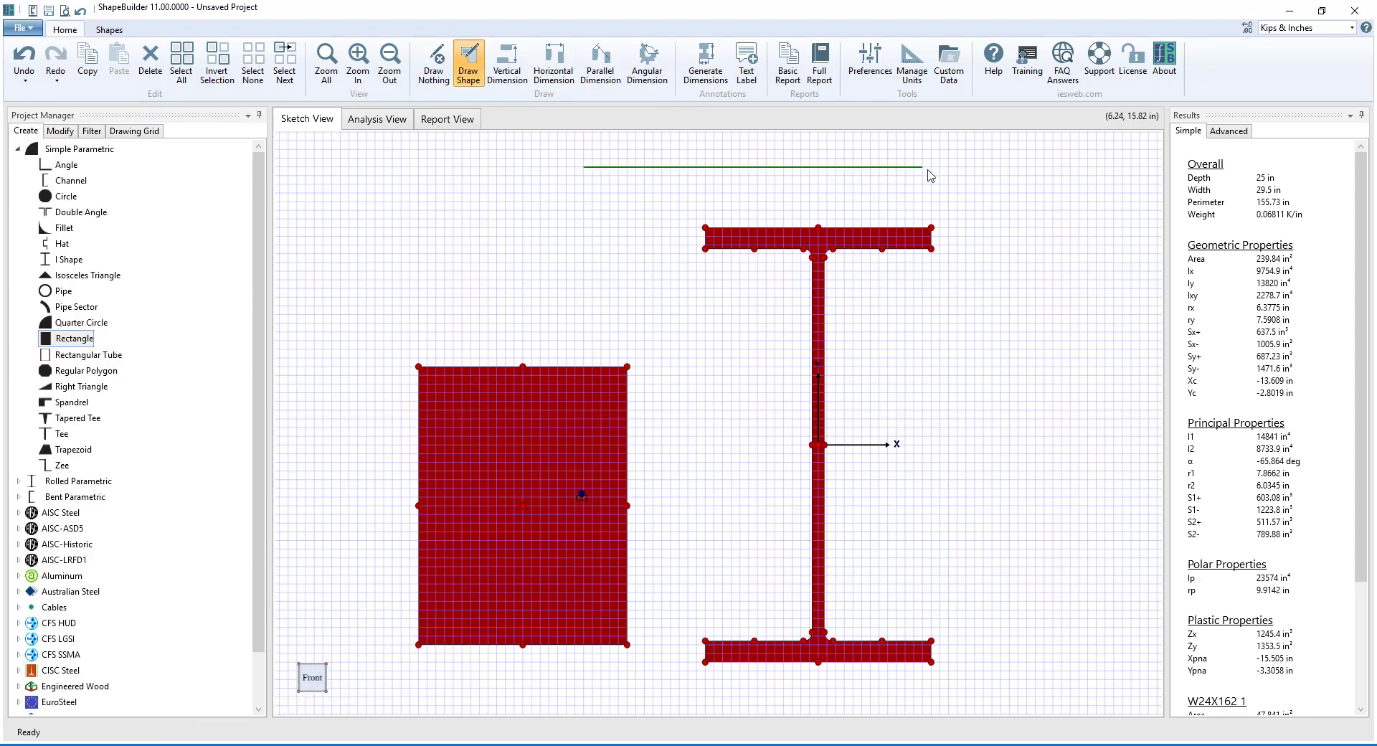
left_click(926, 213)
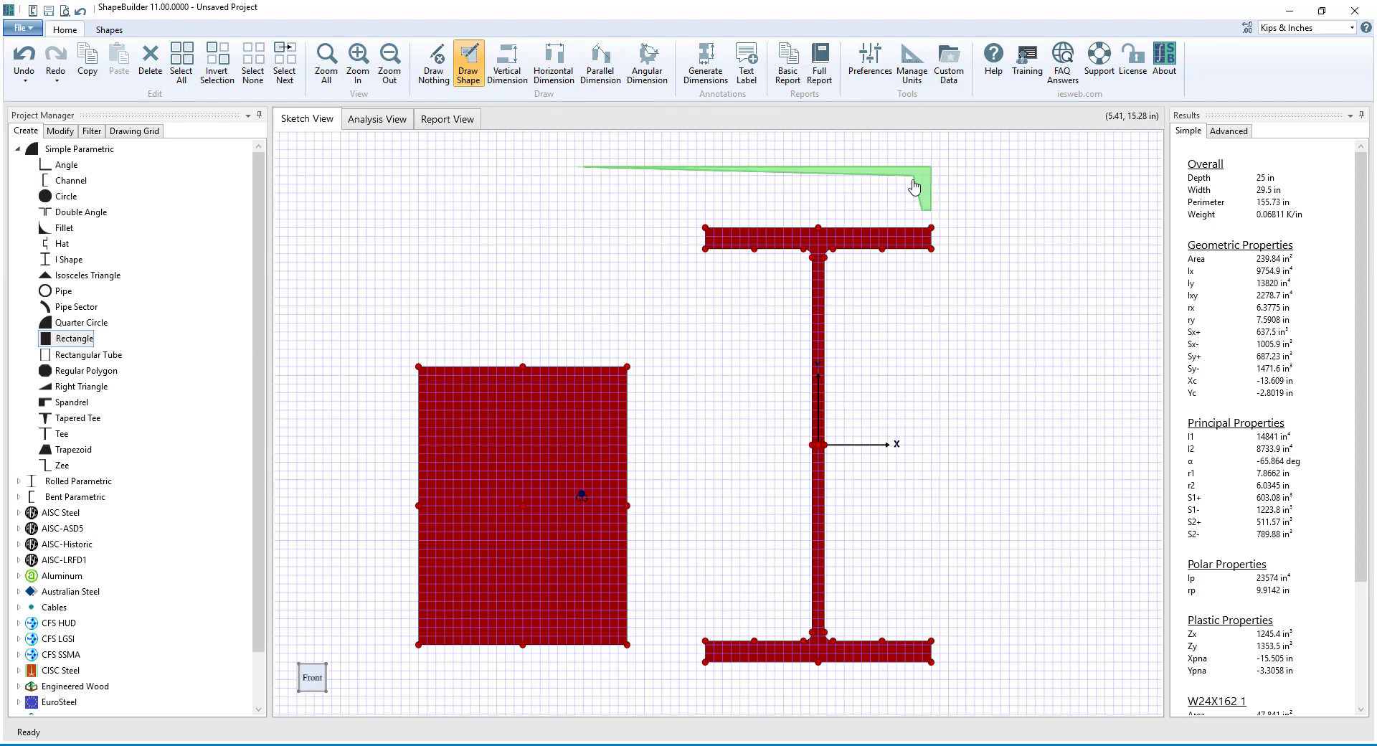
left_click(915, 180)
left_click(601, 177)
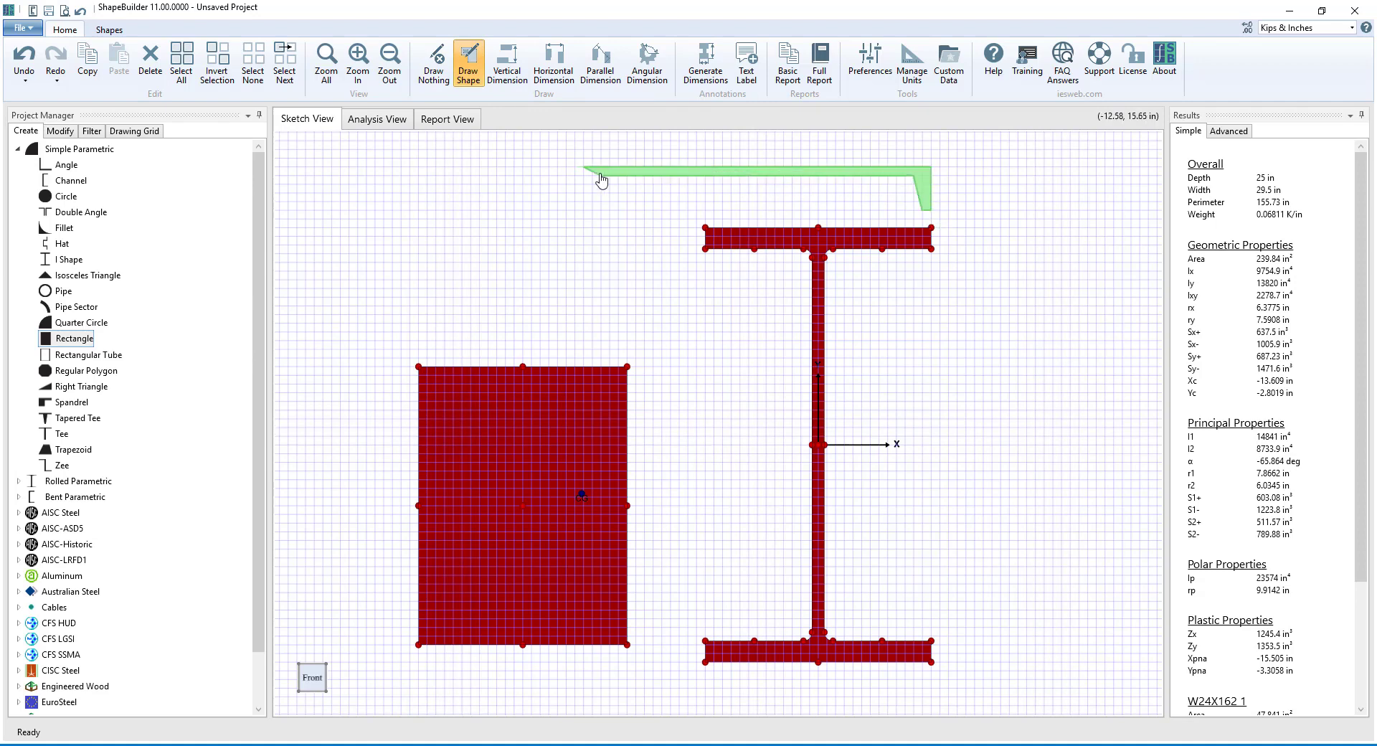
double_click(591, 211)
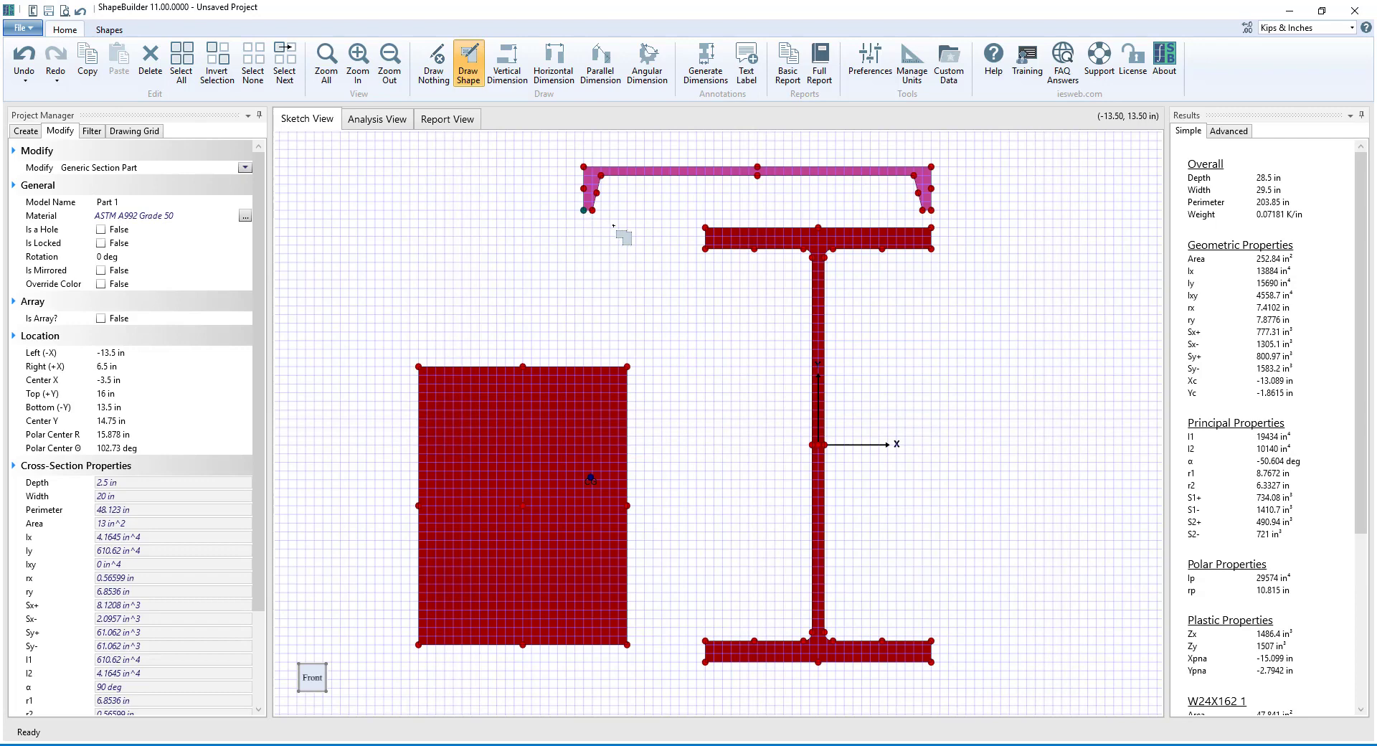
Set the drawing grid X/Y spacing to 2 in
left_click(139, 131)
left_click(105, 352)
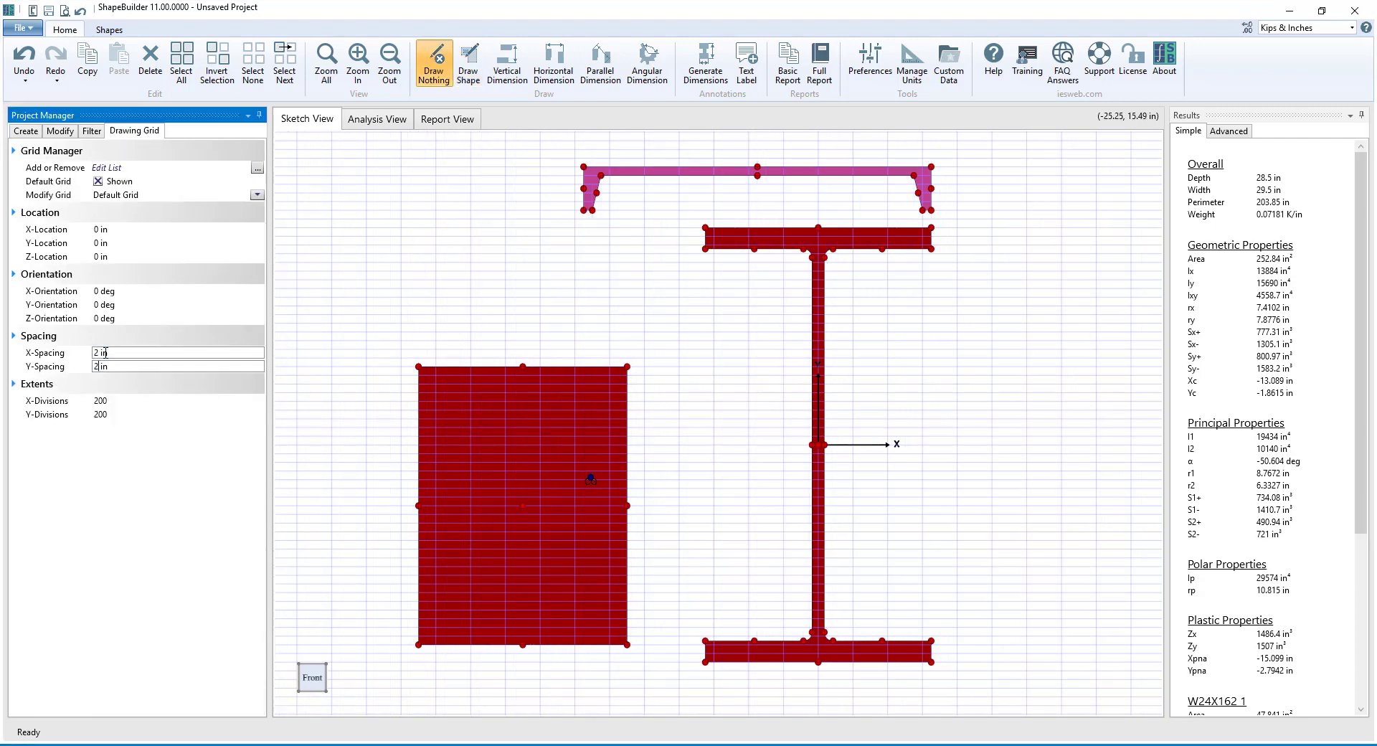
key("Tab")
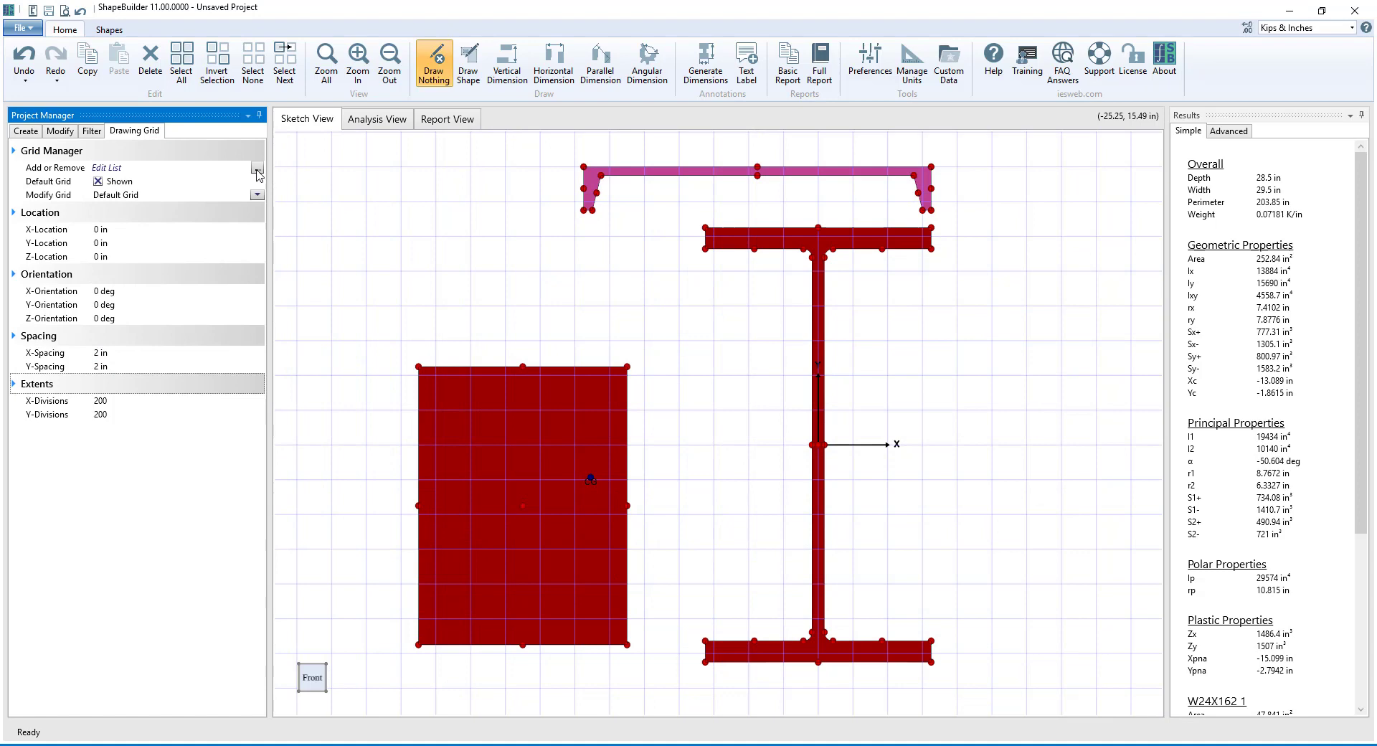
Add a Polar Grid with 20 R-Points
left_click(257, 168)
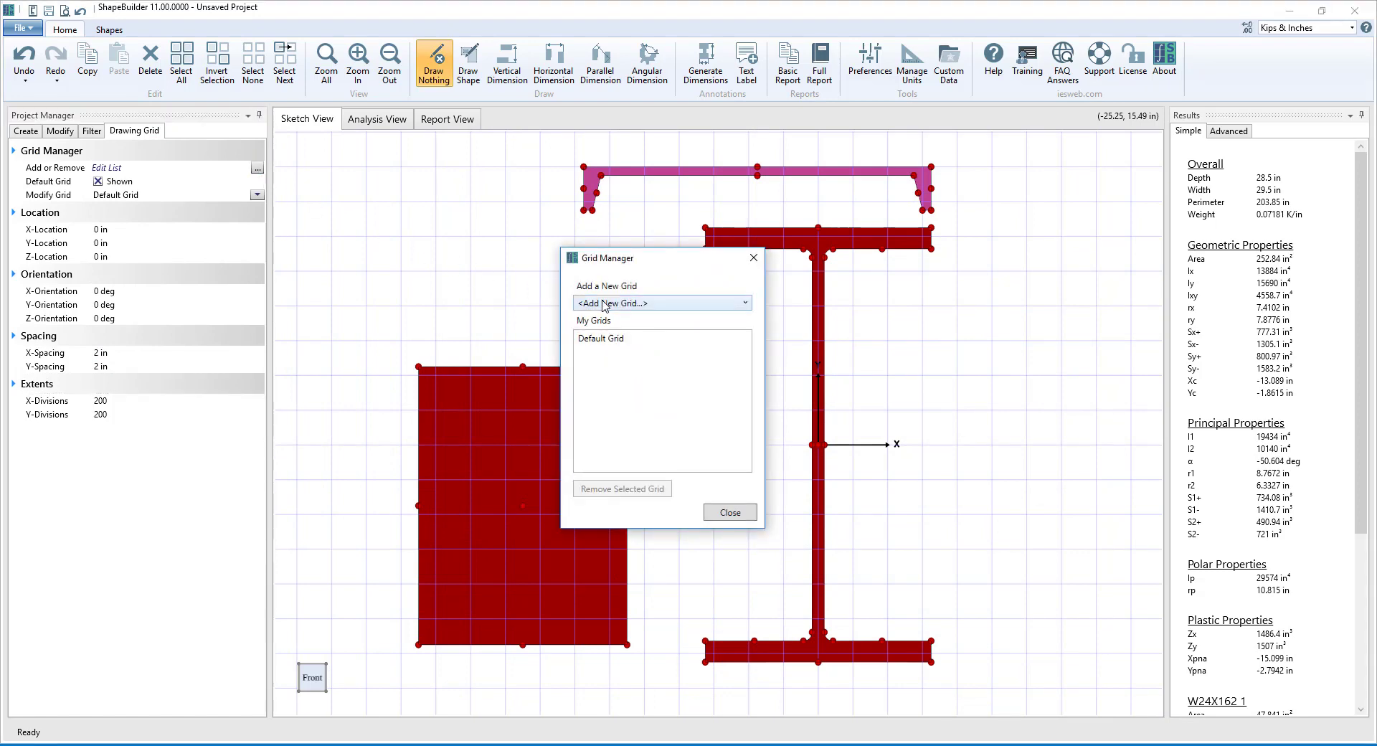
left_click(605, 305)
left_click(610, 329)
left_click(726, 515)
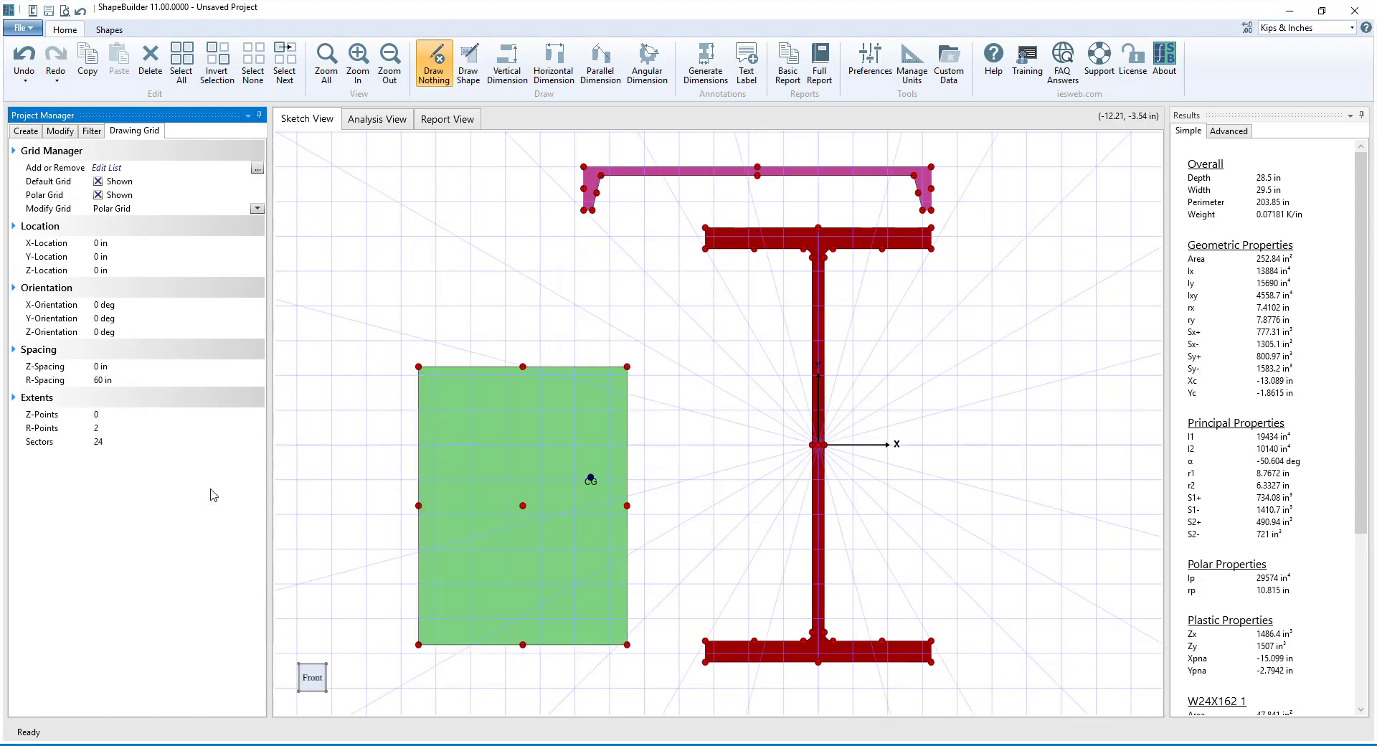
left_click(133, 430)
type("0")
key("Return")
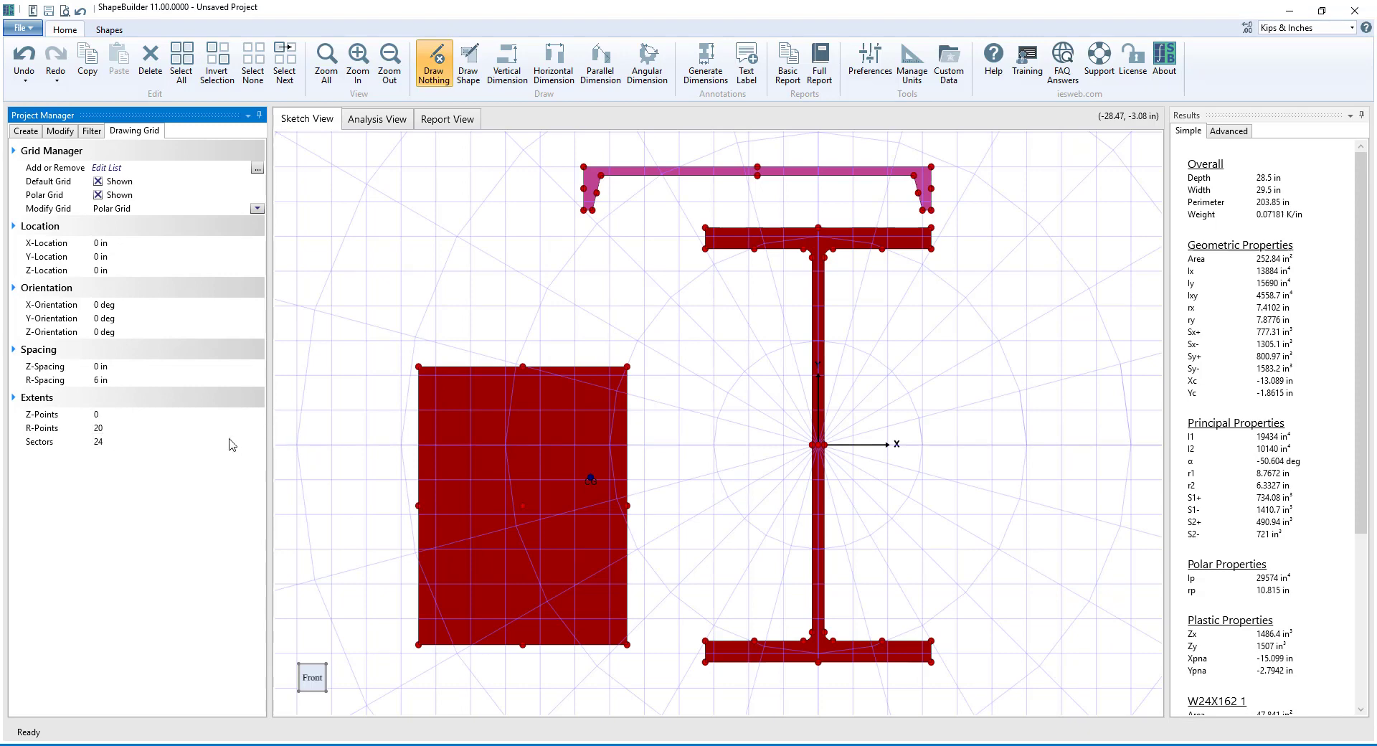
Remove the Polar Grid and hide the default drawing grid
left_click(257, 167)
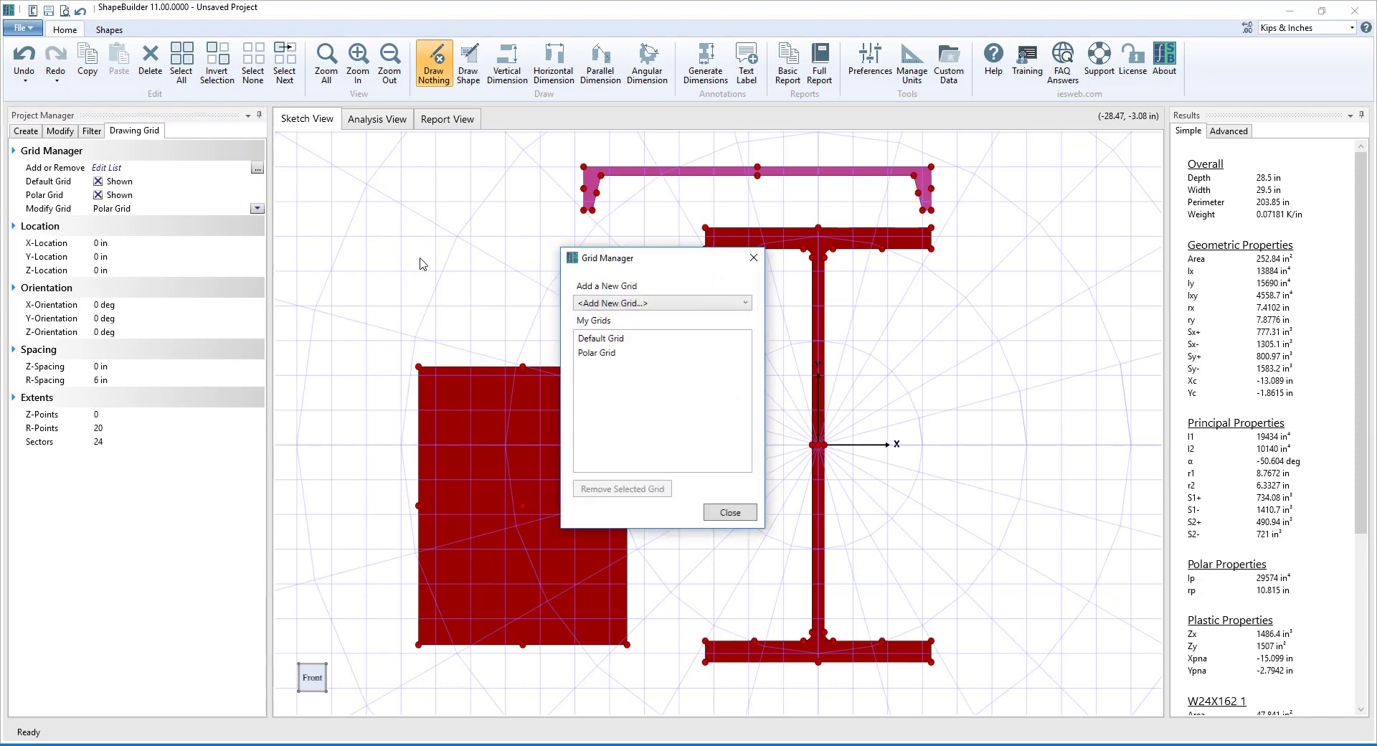
left_click(599, 354)
left_click(635, 489)
left_click(732, 513)
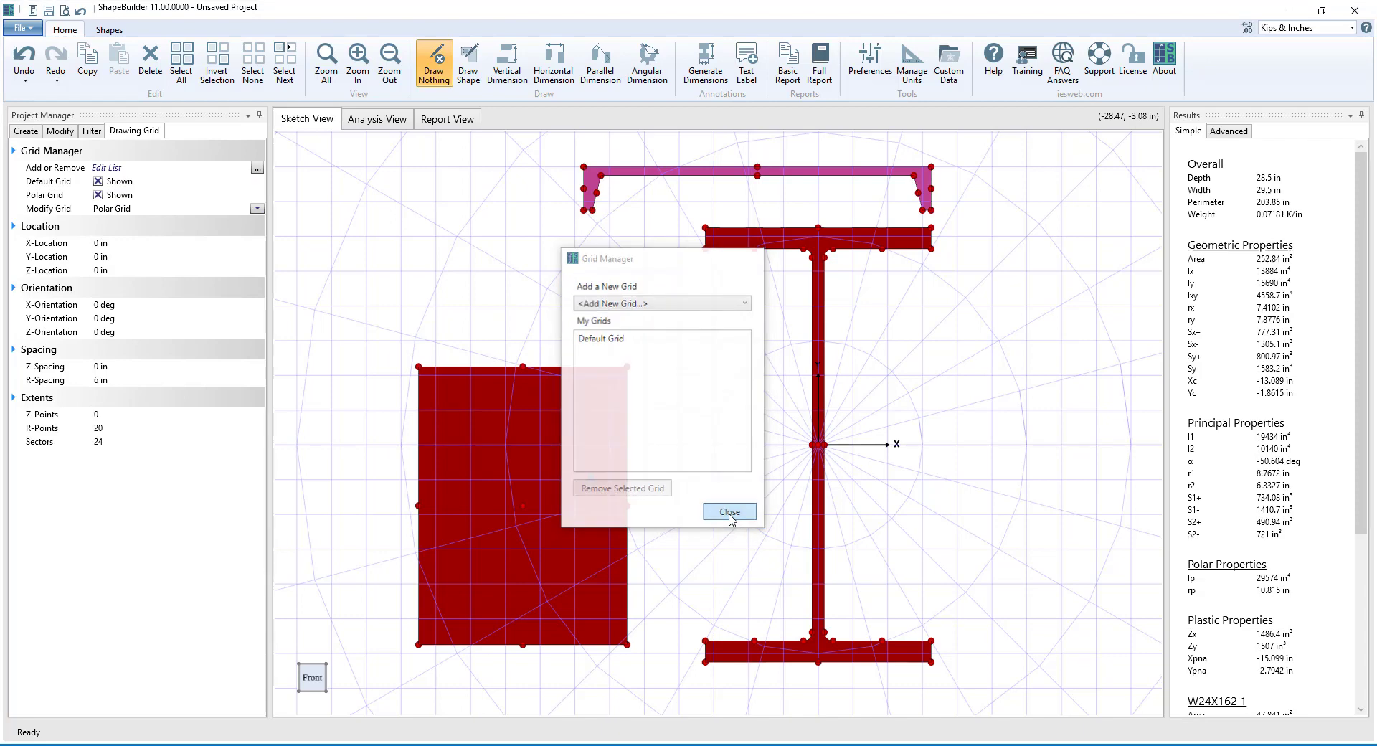
left_click(98, 181)
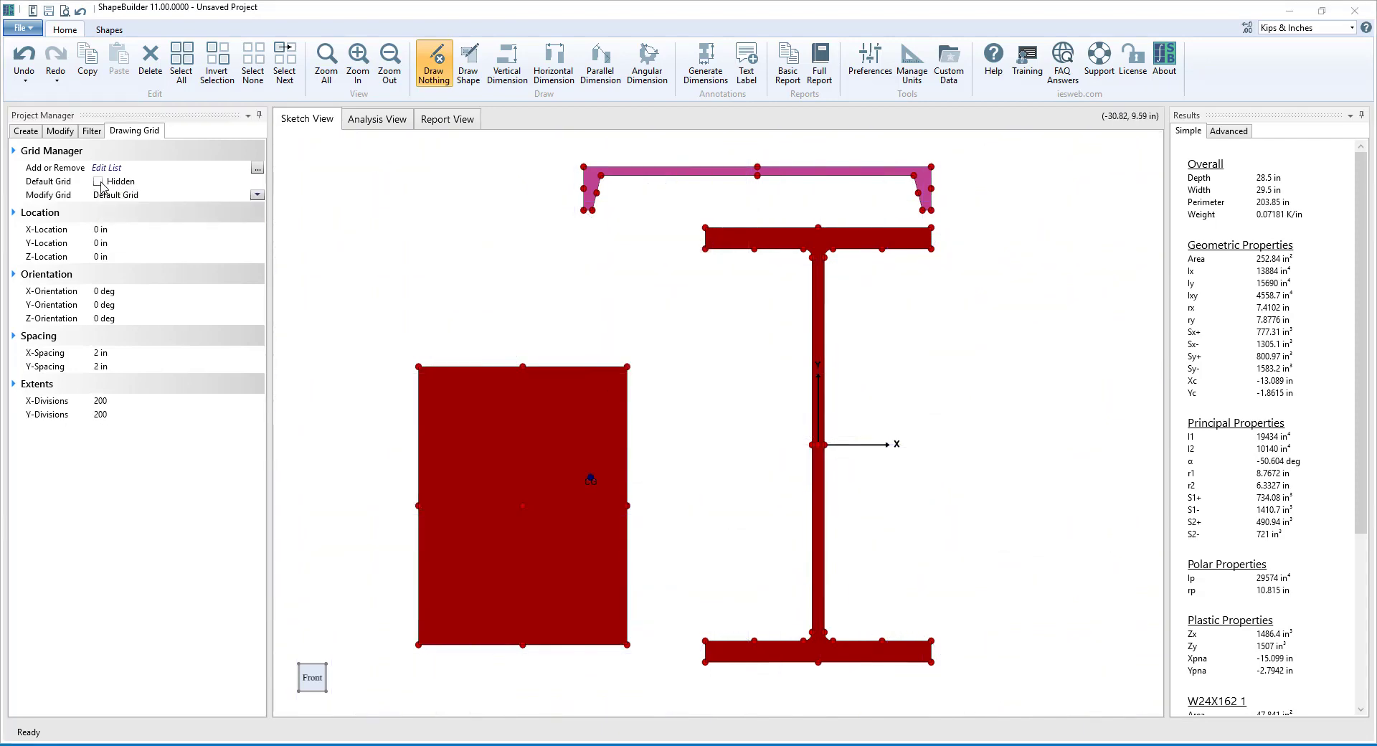
Import RAIL.dxf with the default DXF import options, placing the rail at the beam's centre
left_click(20, 27)
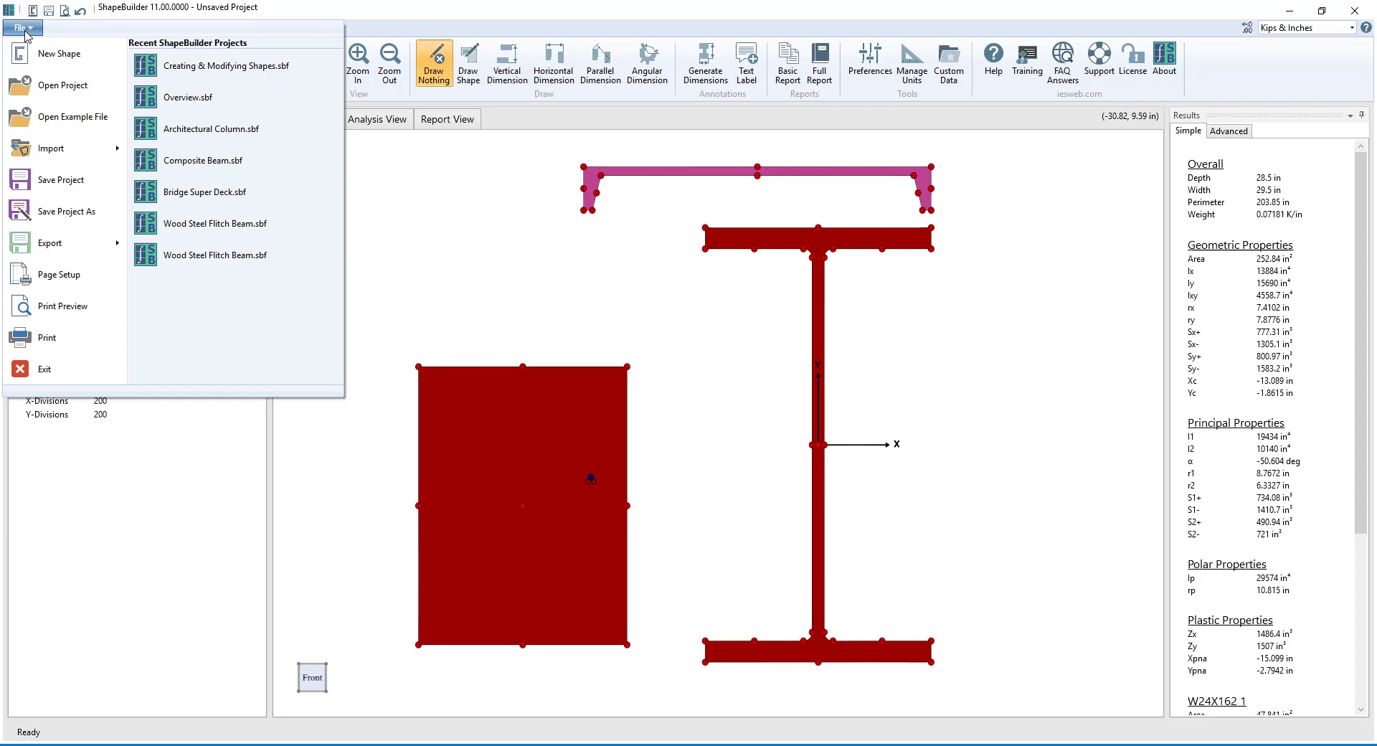
mouse_move(62, 148)
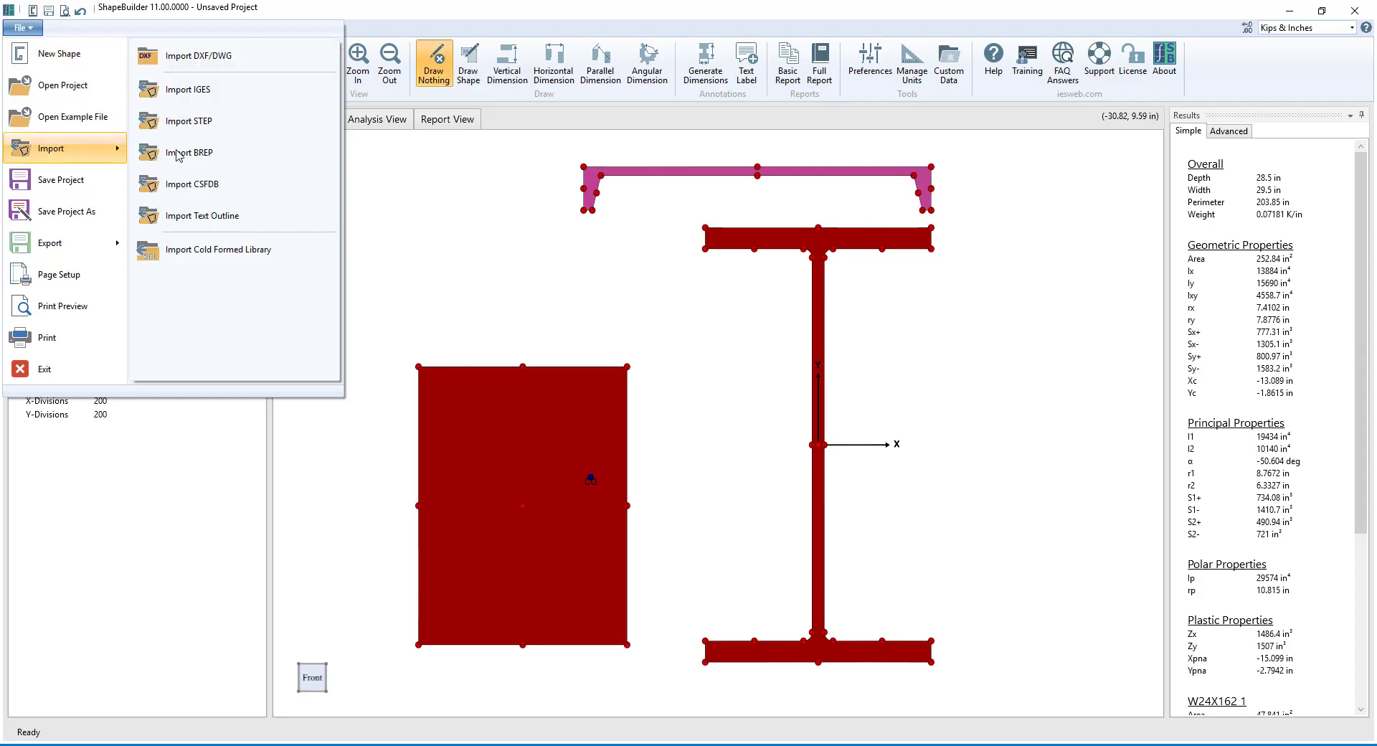
left_click(277, 65)
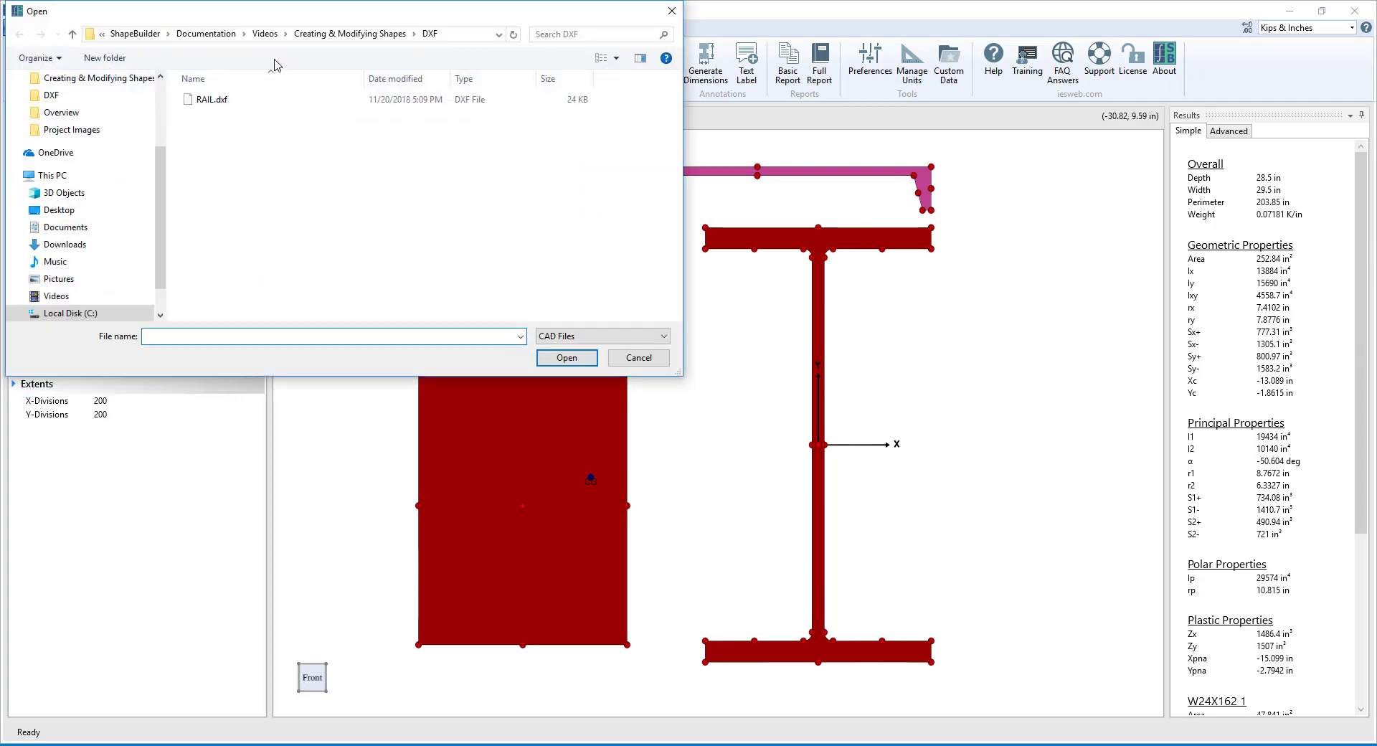
left_click(237, 99)
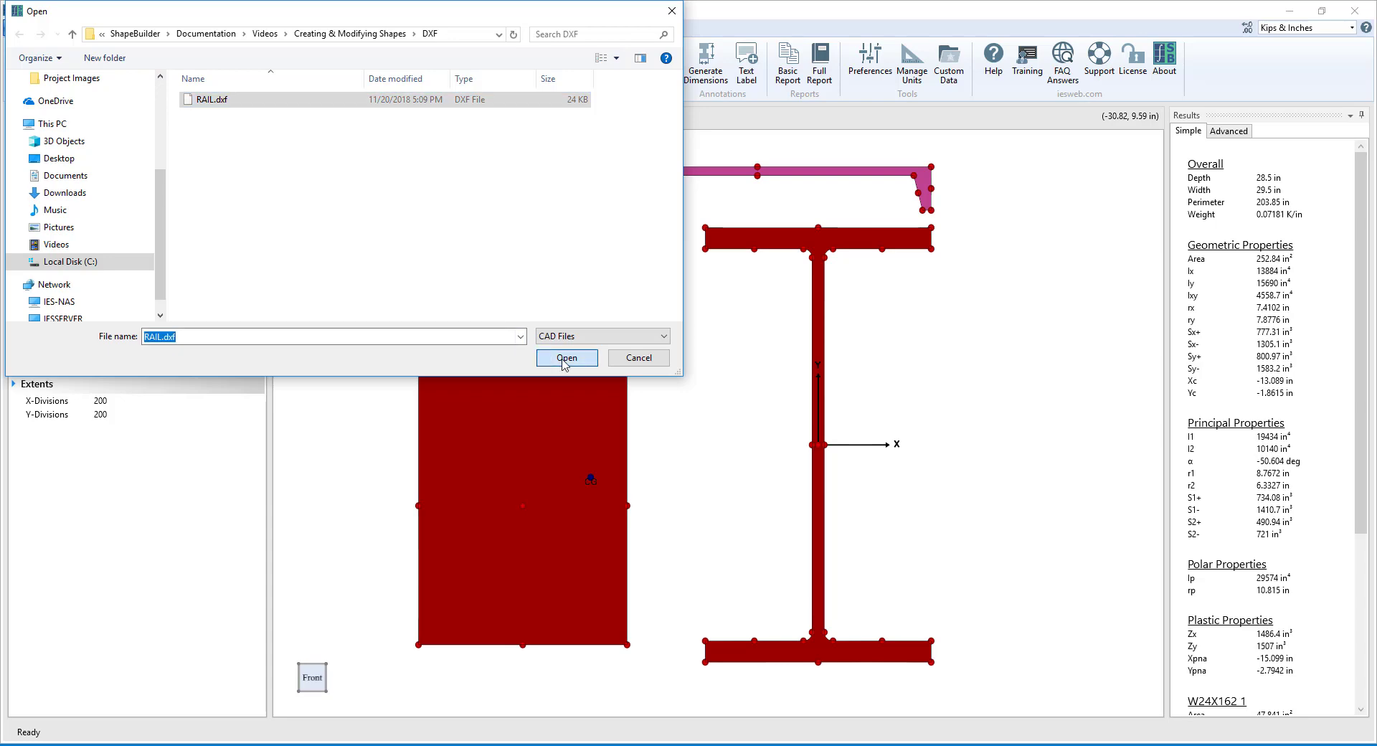
left_click(566, 357)
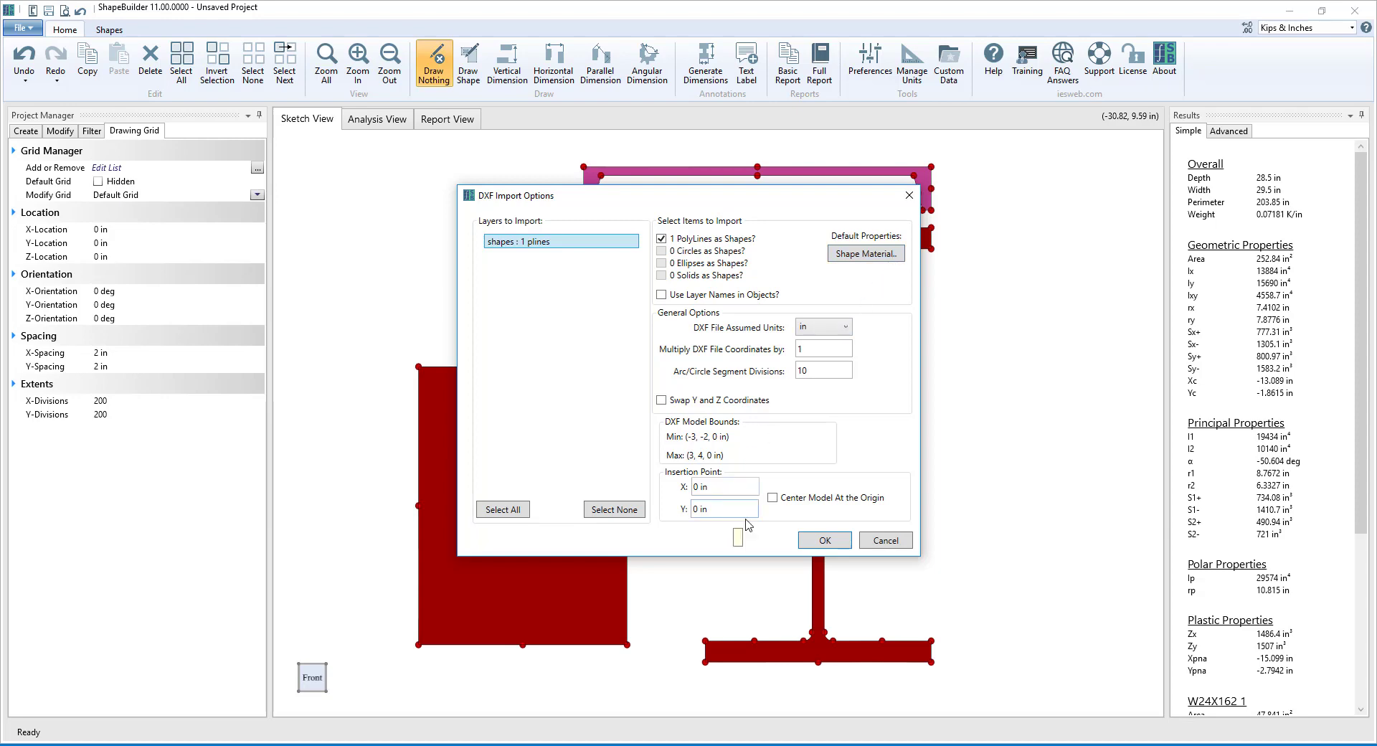
left_click(825, 540)
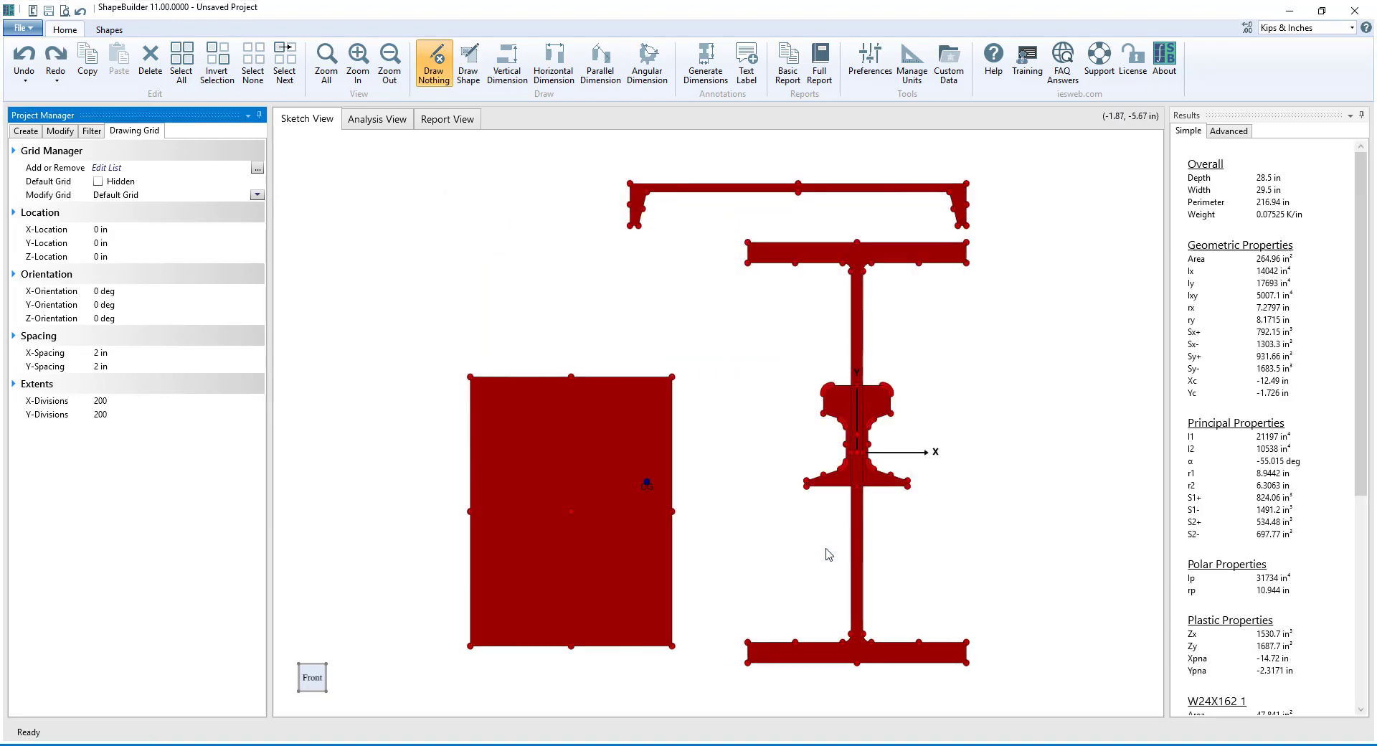
Set the rectangle's depth to 1.5 in, leaving it a 15 in wide plate
left_click(645, 527)
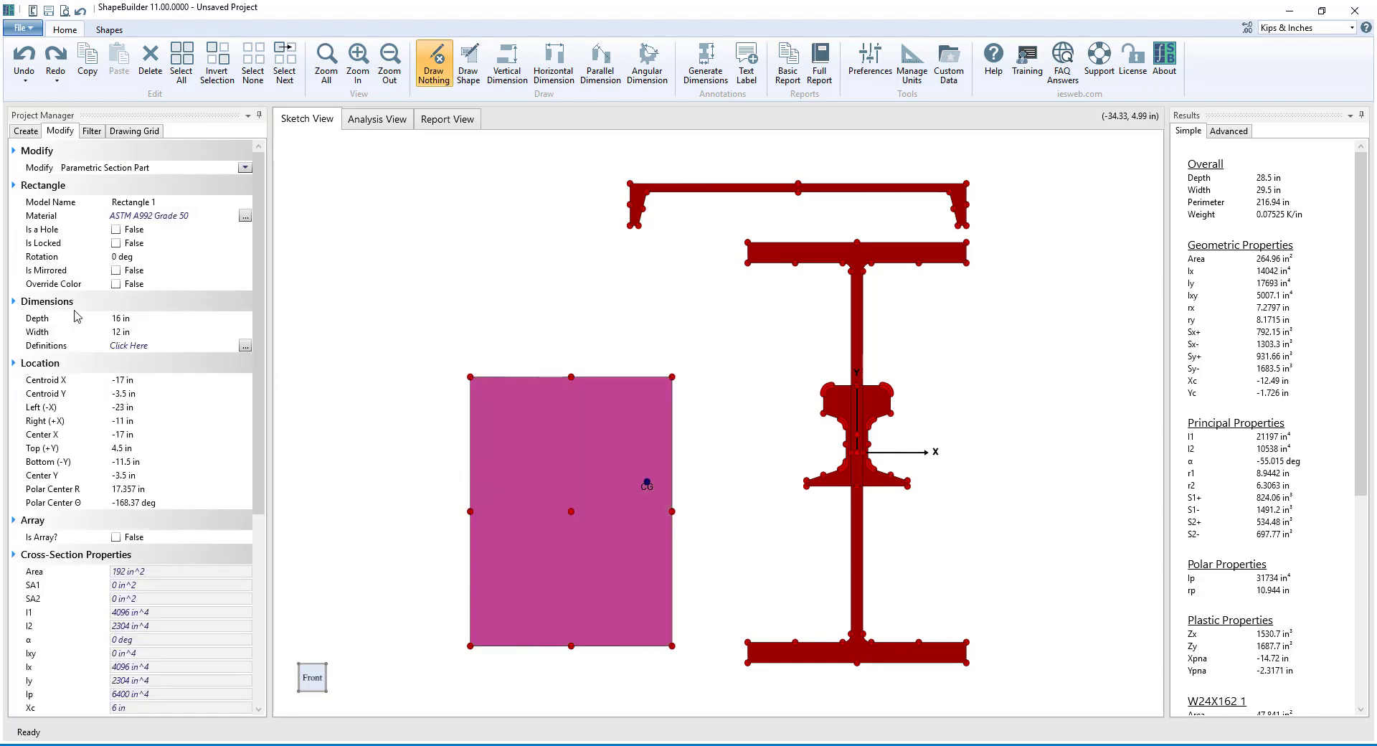
left_click(116, 318)
double_click(129, 320)
type("1.5")
key("Return")
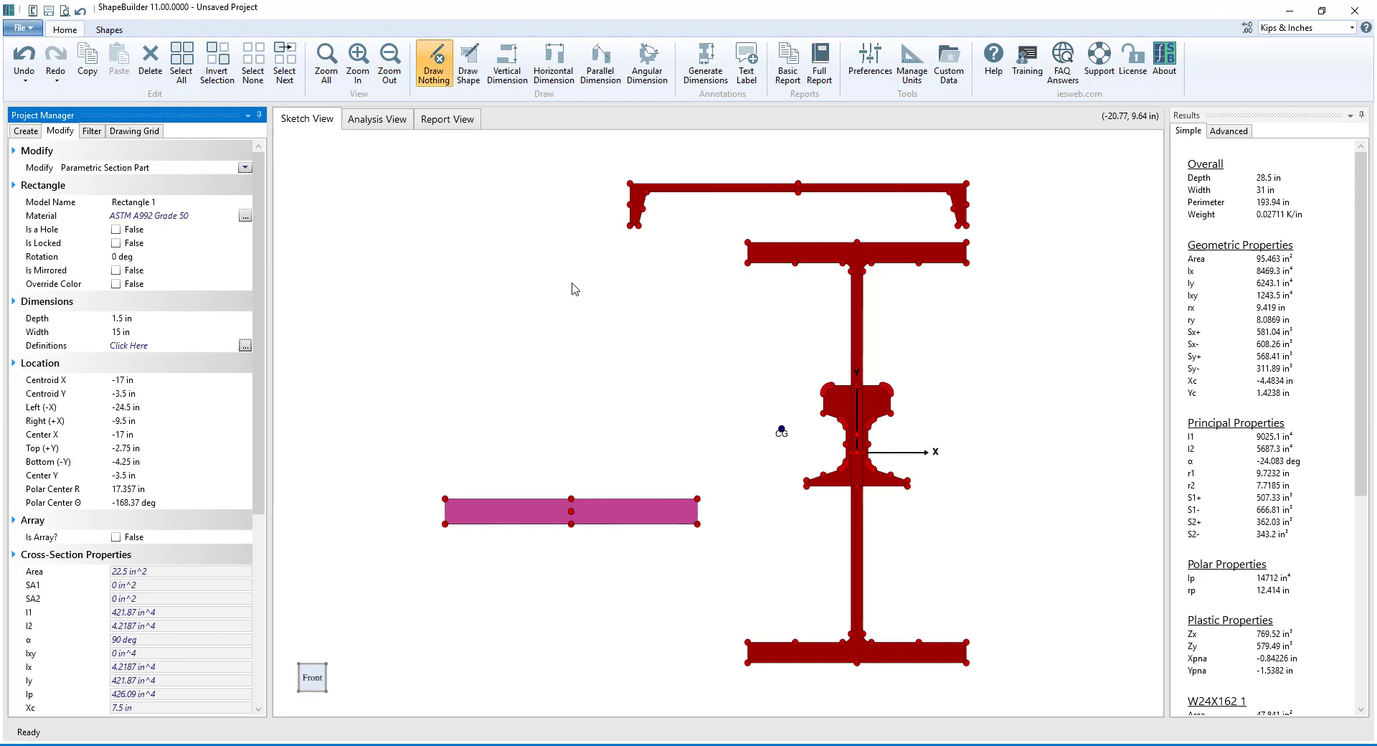
Inspect the properties of the drawn top shape and the W24X162 section
left_click(605, 263)
left_click(687, 197)
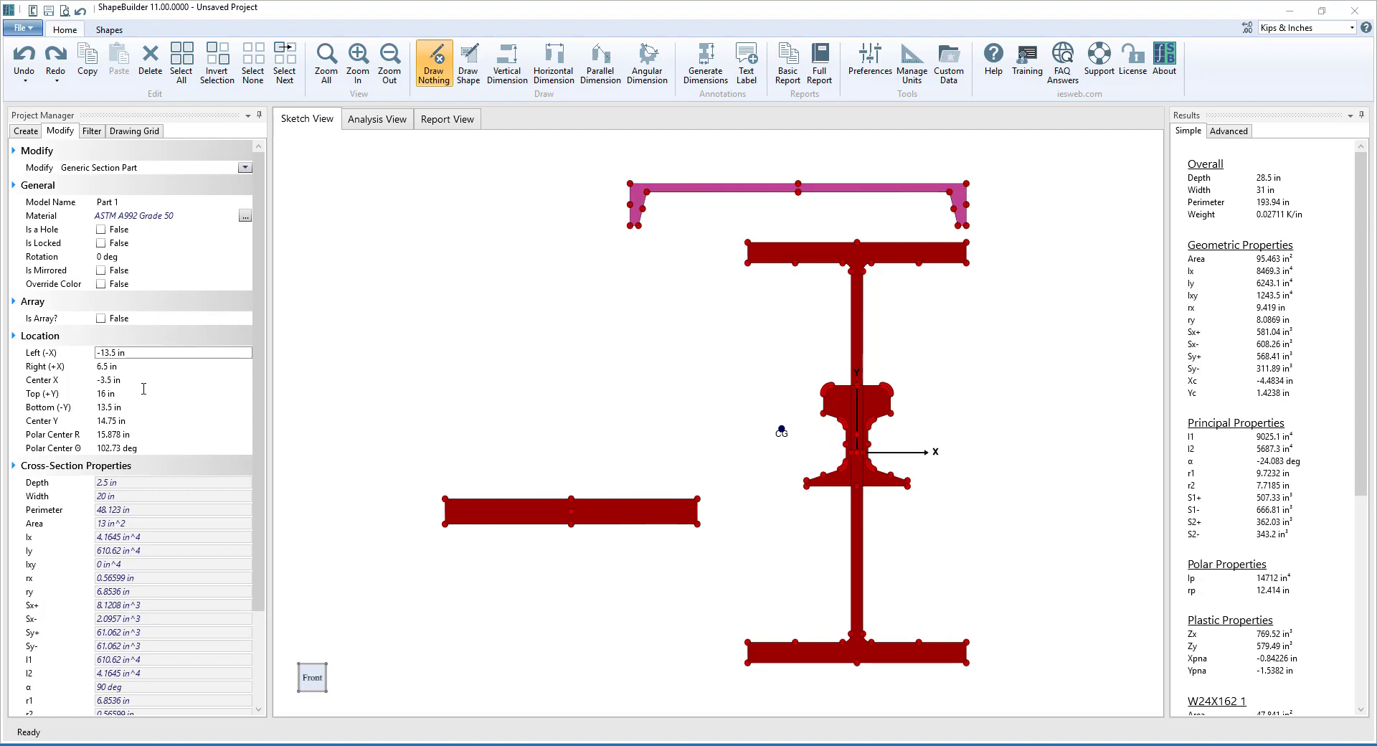
left_click(774, 259)
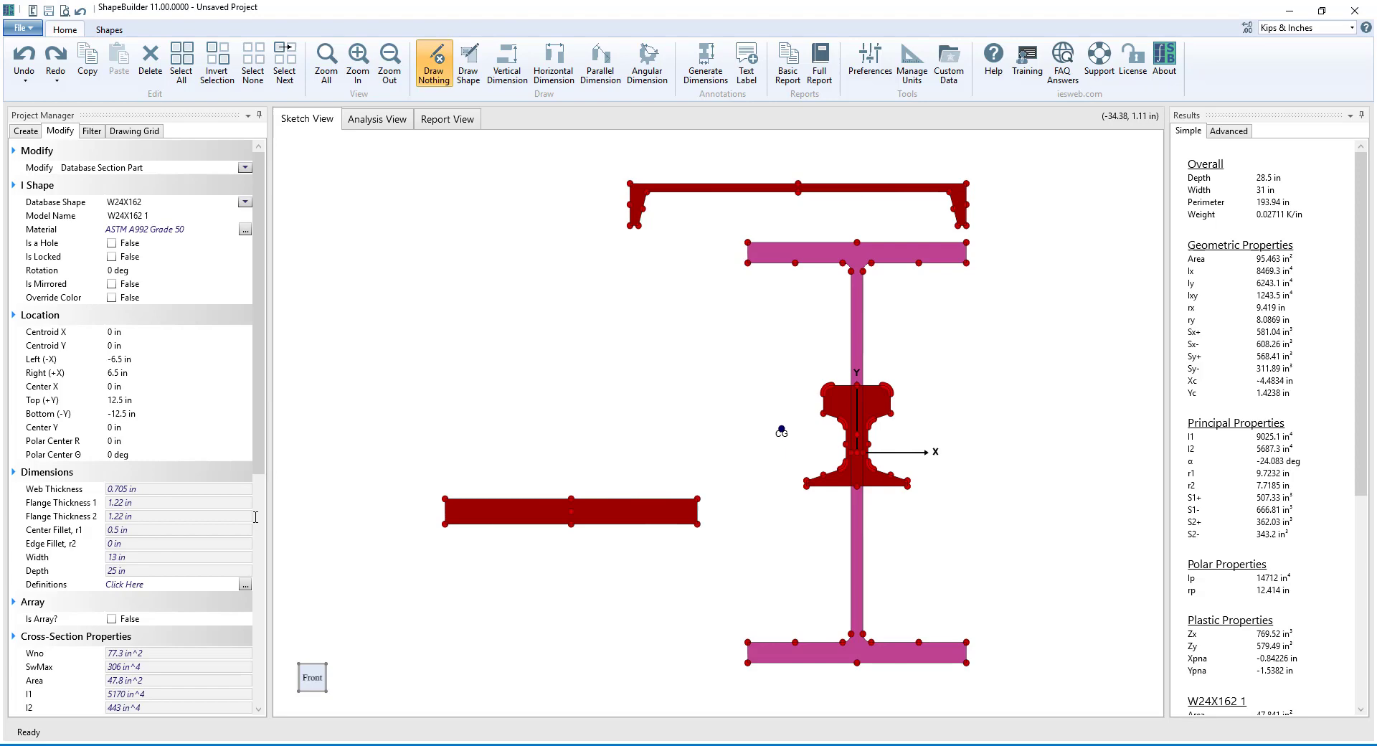
Move the rail piece to the upper left of the sketch and nudge it right twice
left_click(476, 444)
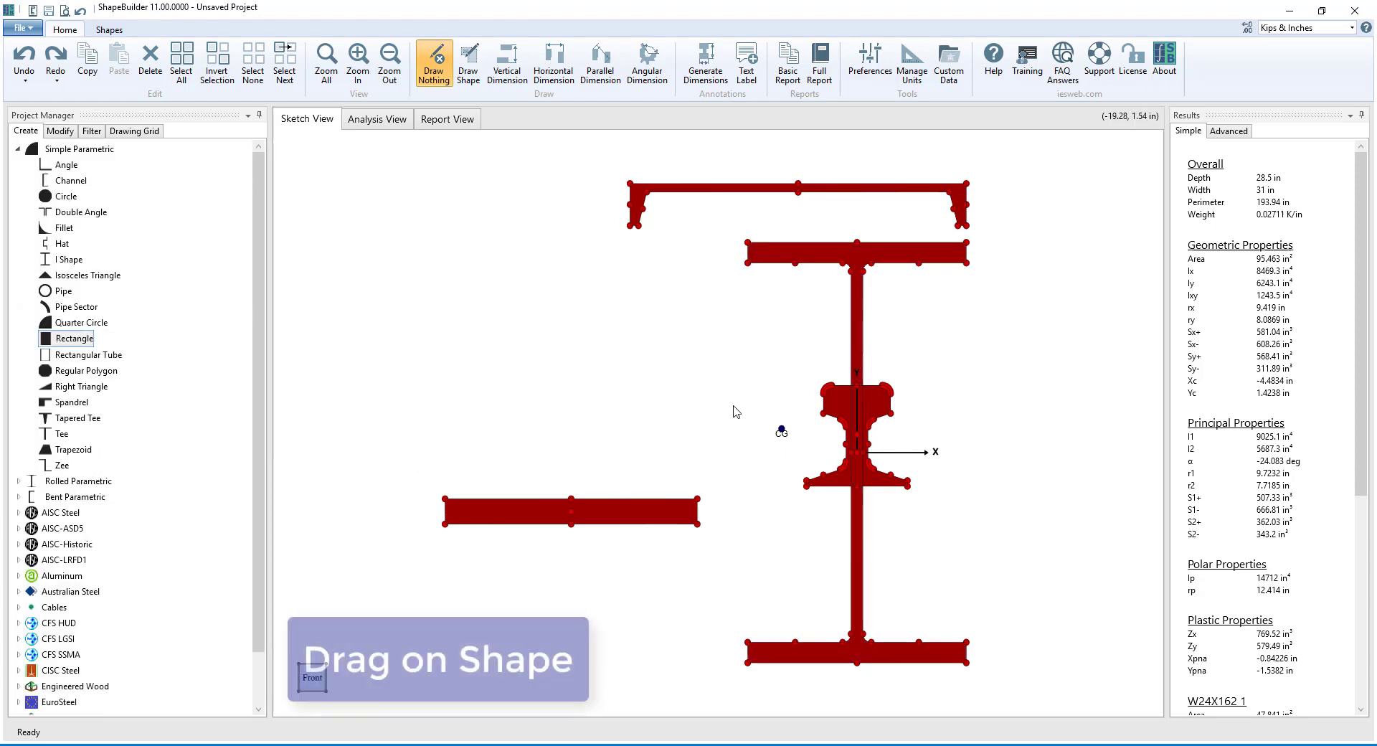
left_click_drag(827, 404, 383, 214)
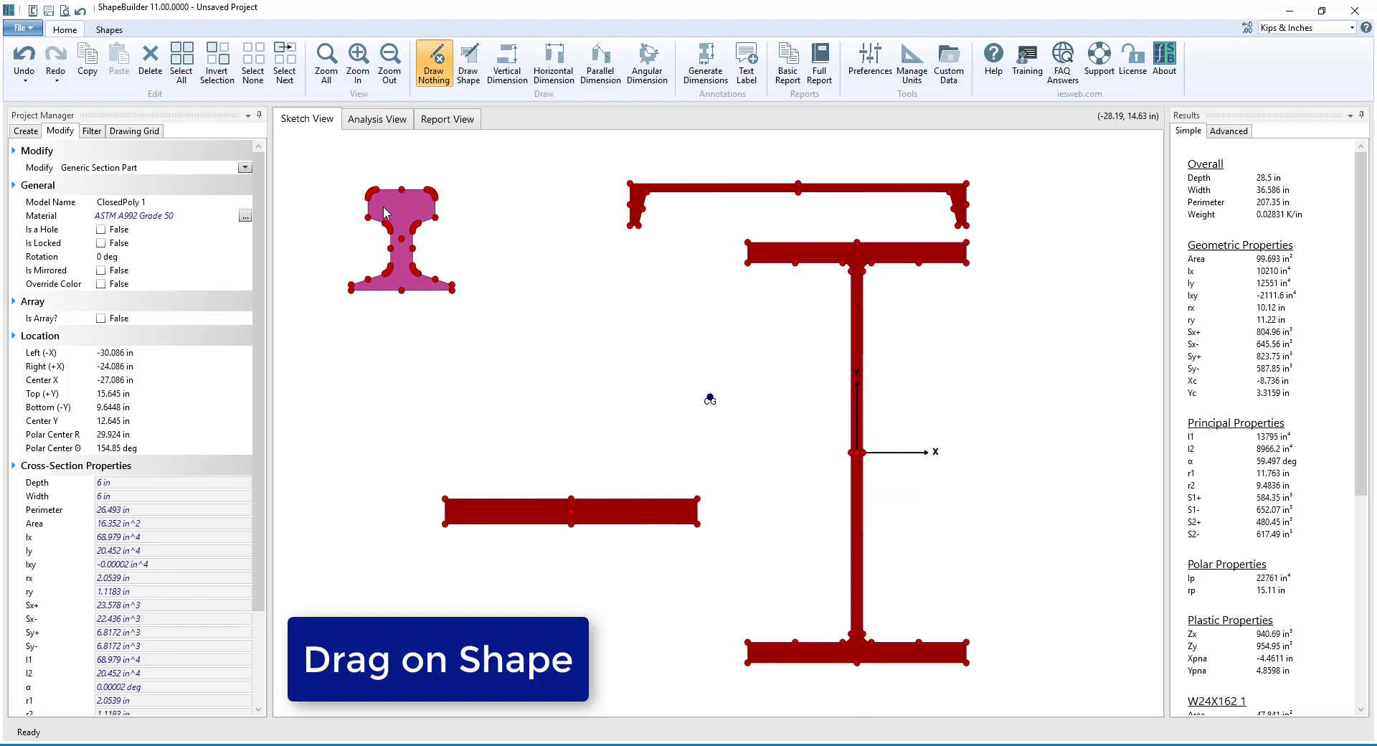
key("Right")
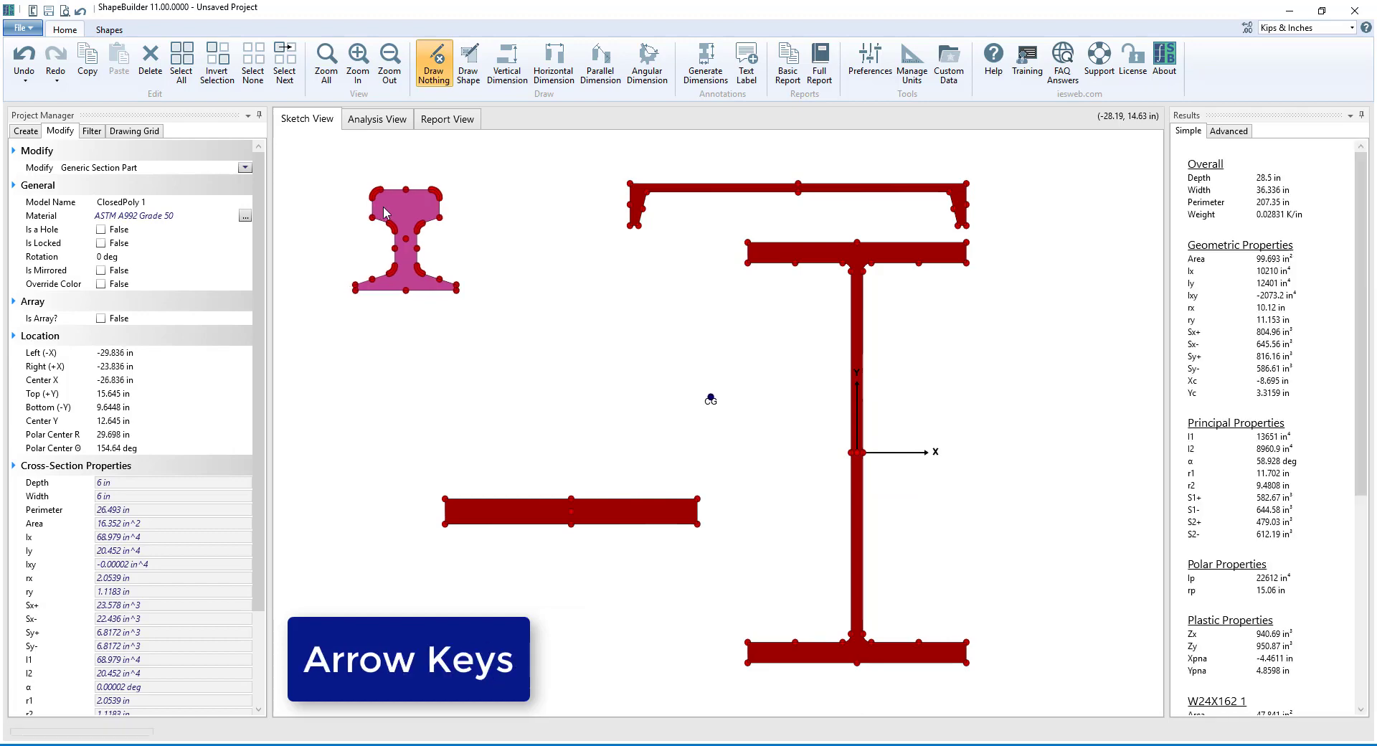
key("Right")
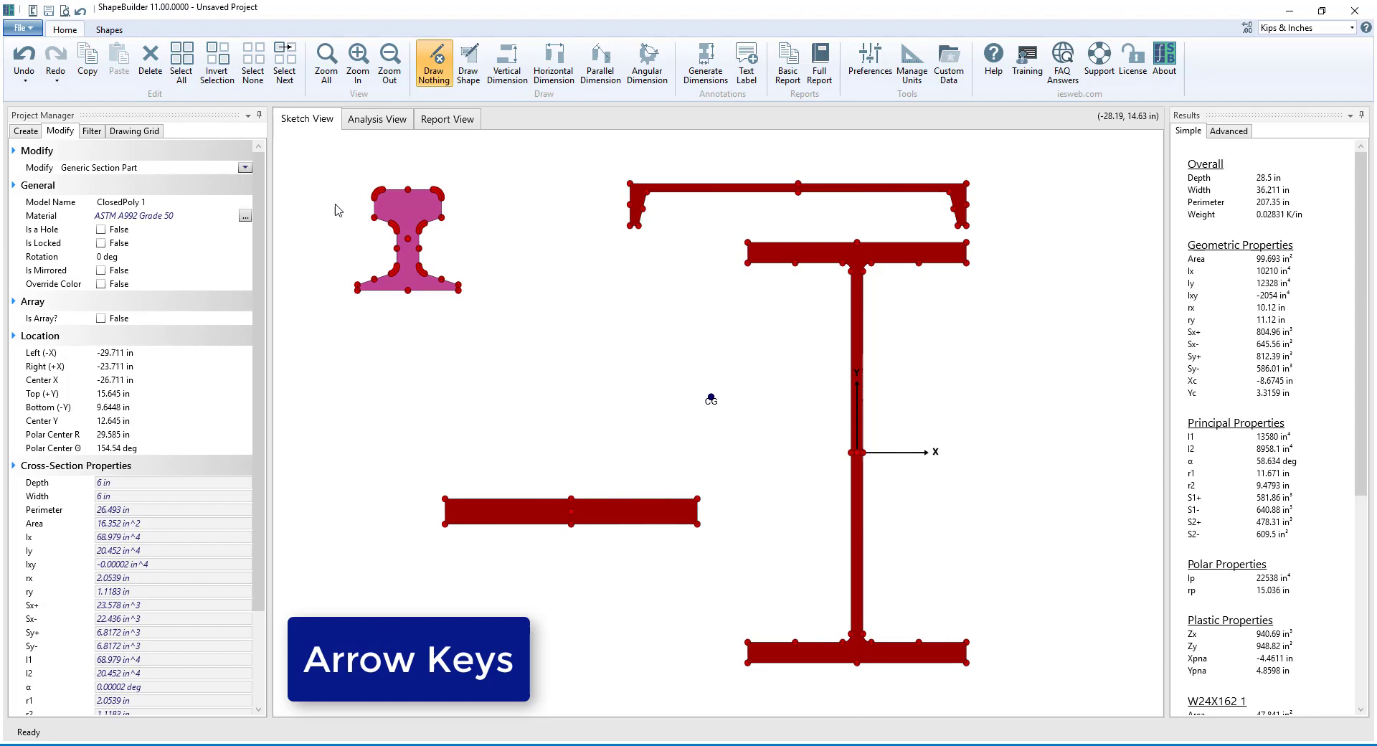
Set the Arrow Move nudge distance to 0.25 in
left_click(99, 134)
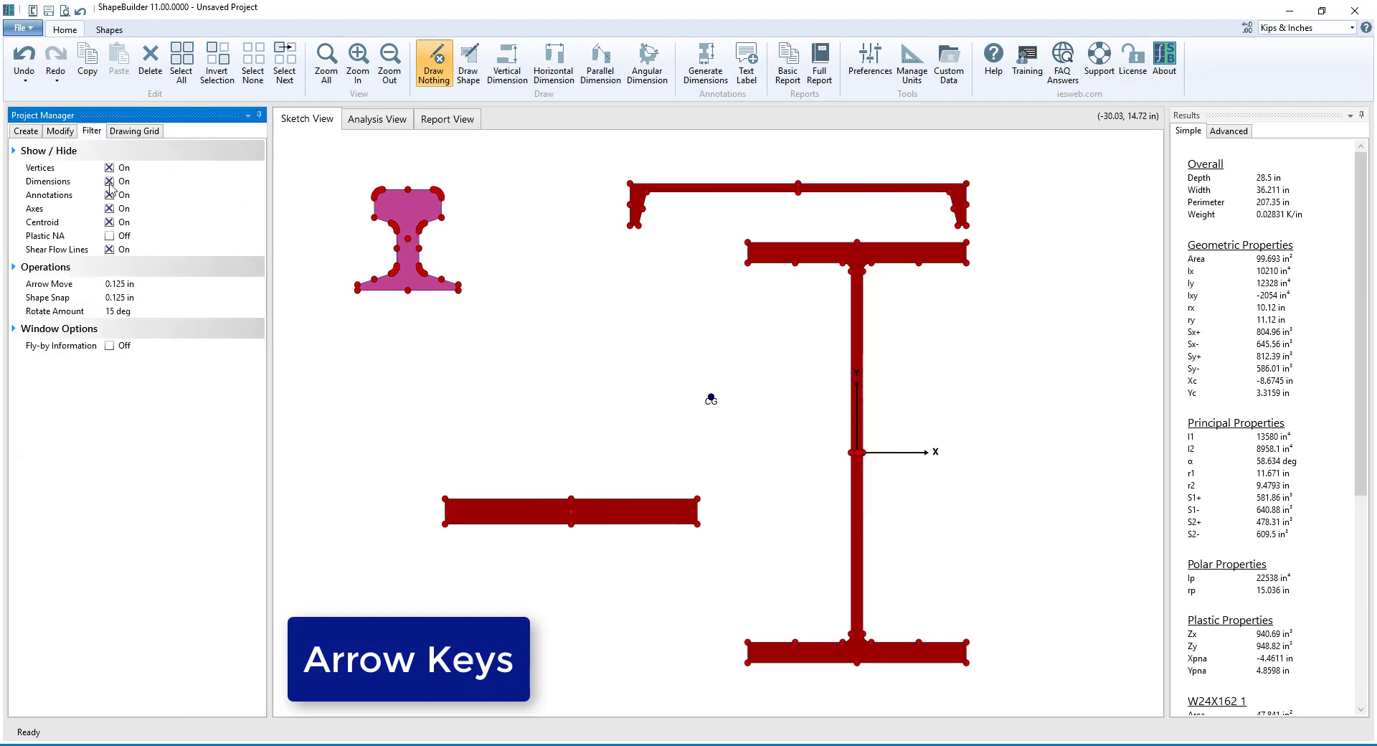
left_click(131, 284)
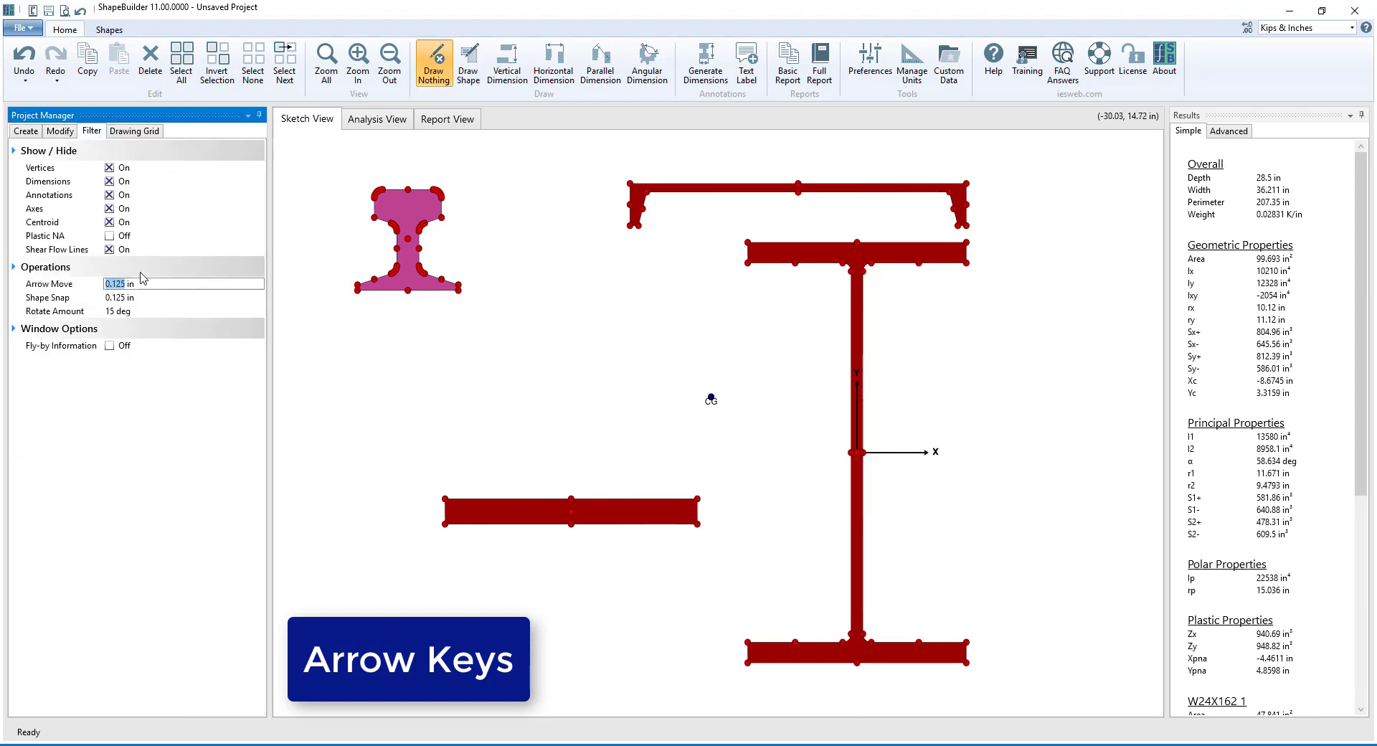
type("0.")
key("Tab")
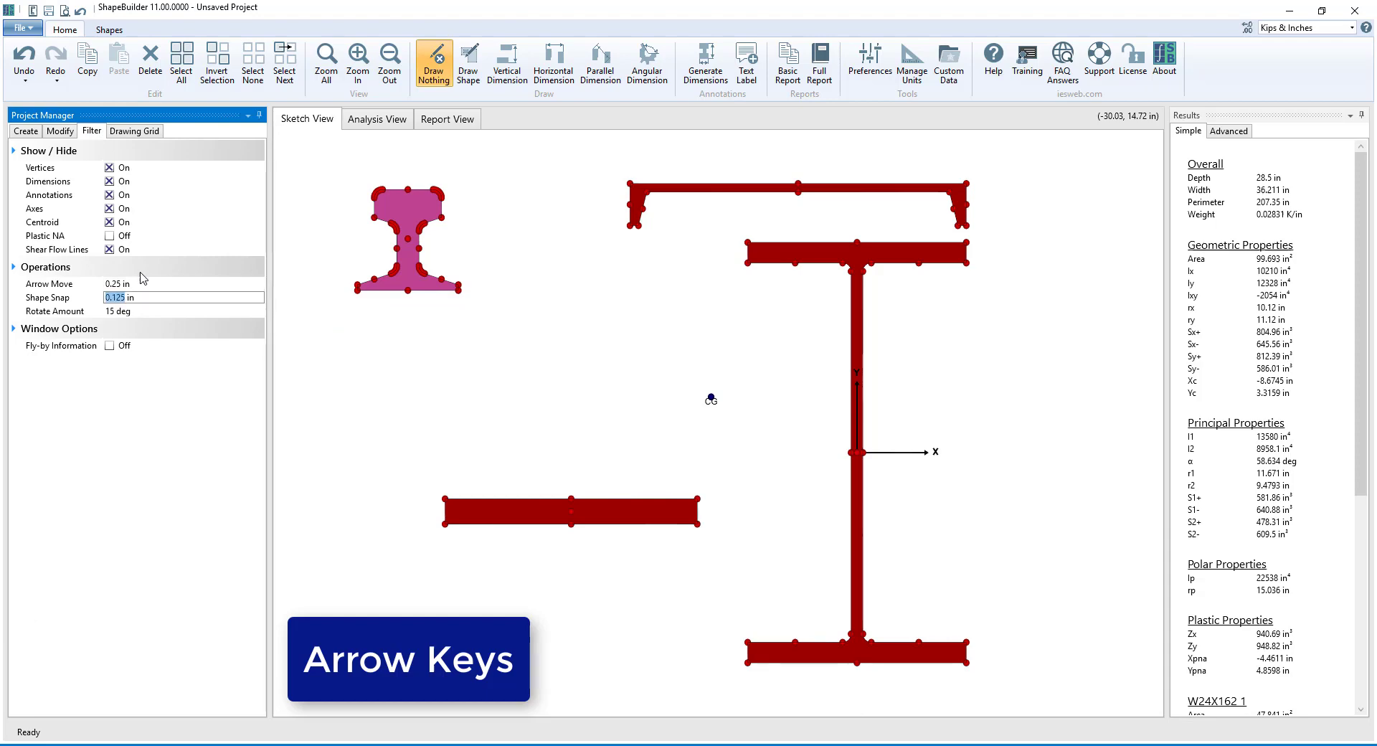
Shift the rail piece 3 in to the right
left_click(478, 226)
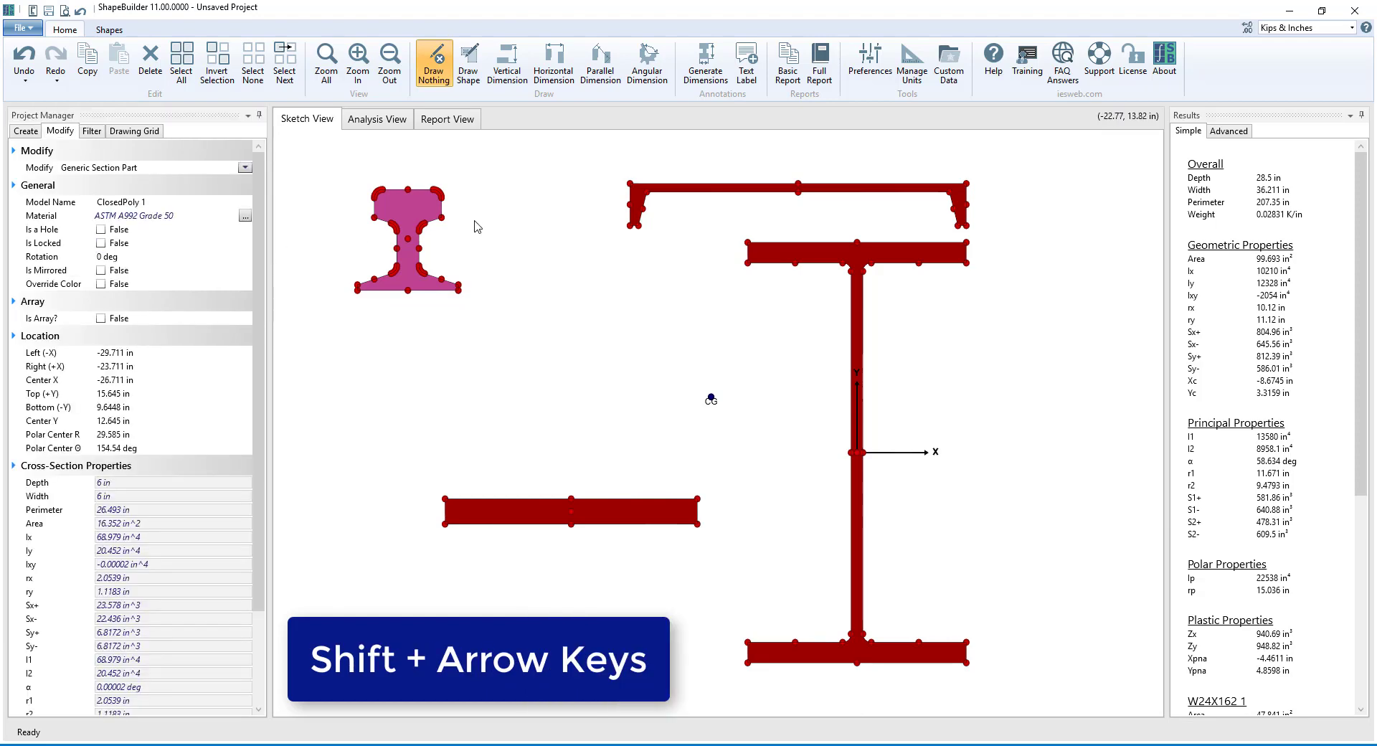
key("shift+Right")
key("shift+Right")
key("shift+Right")
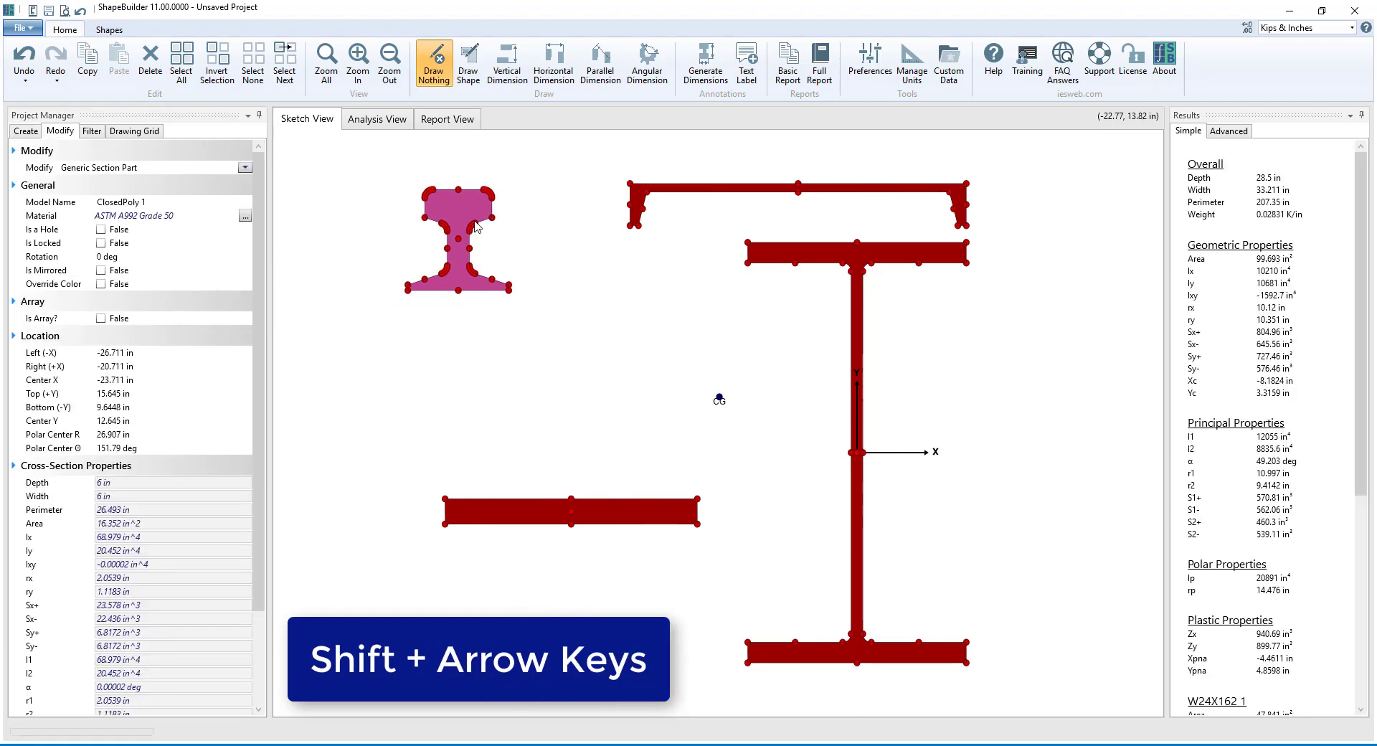
key("shift+Right")
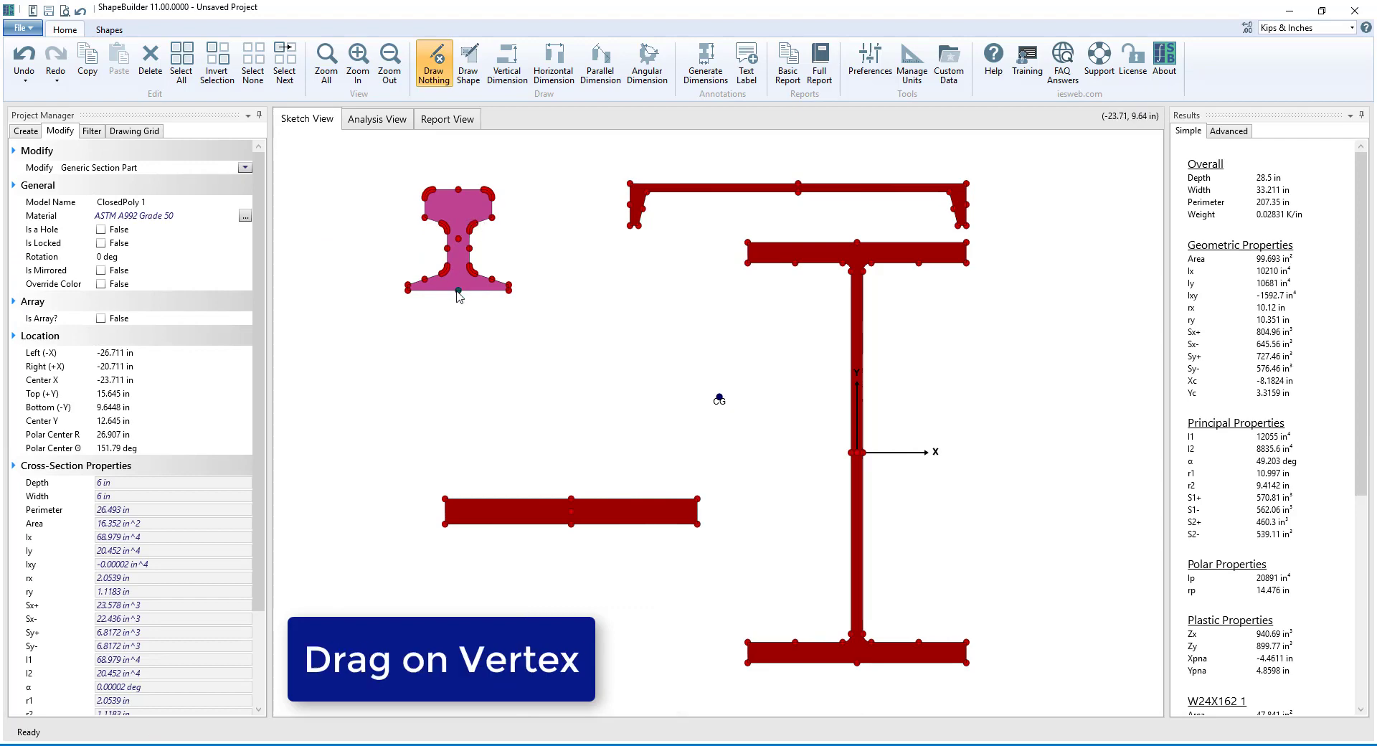
Snap the rail onto the drawn shape, then seat both centred on the top flange at X 0, Y 12.5
left_click_drag(458, 291, 798, 188)
left_click(327, 61)
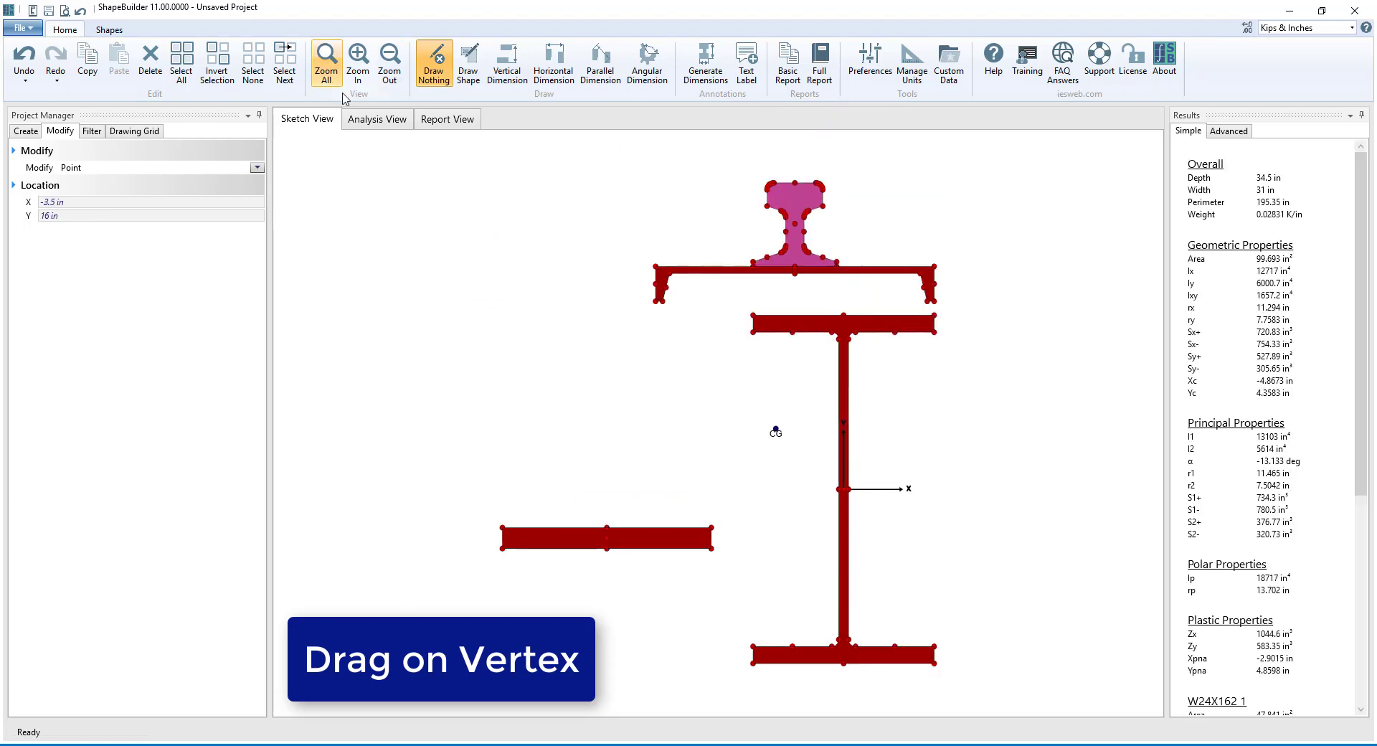
left_click_drag(564, 157, 974, 316, "shift")
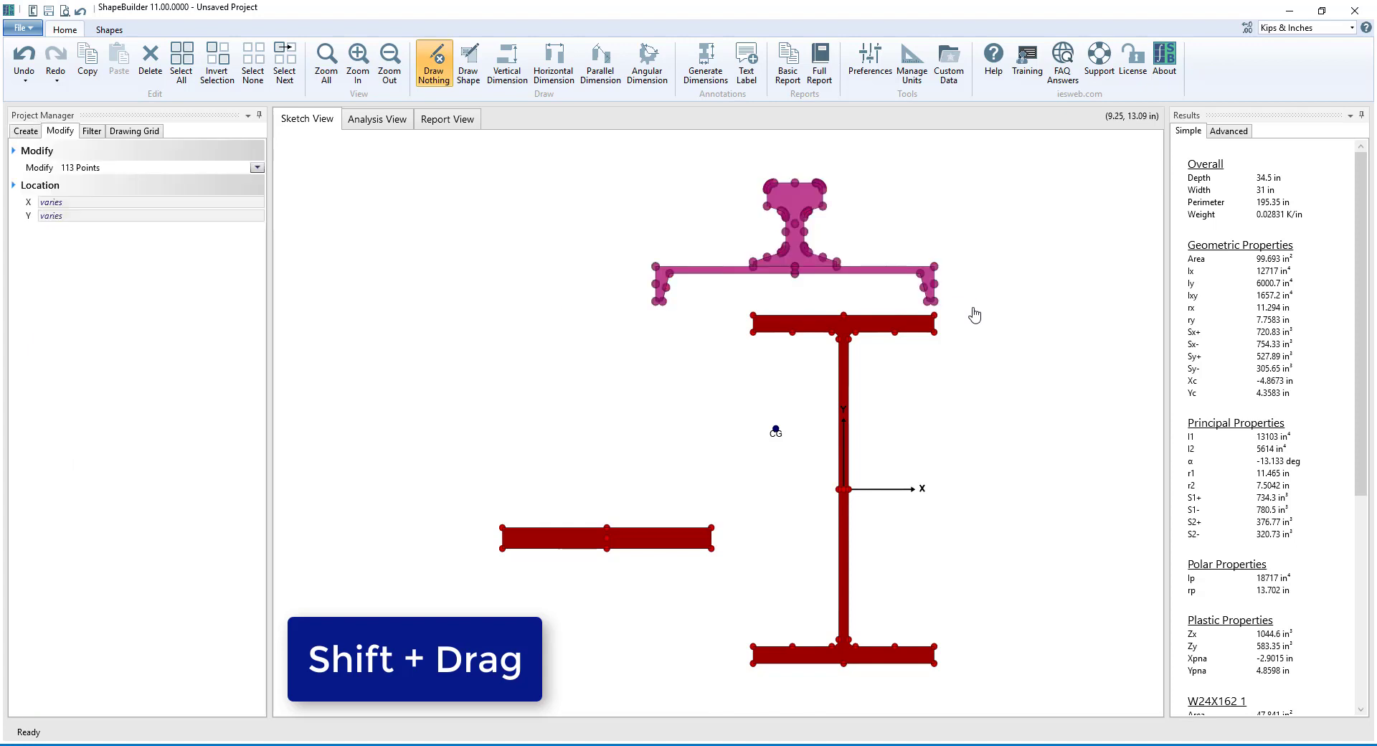
left_click_drag(796, 272, 846, 322)
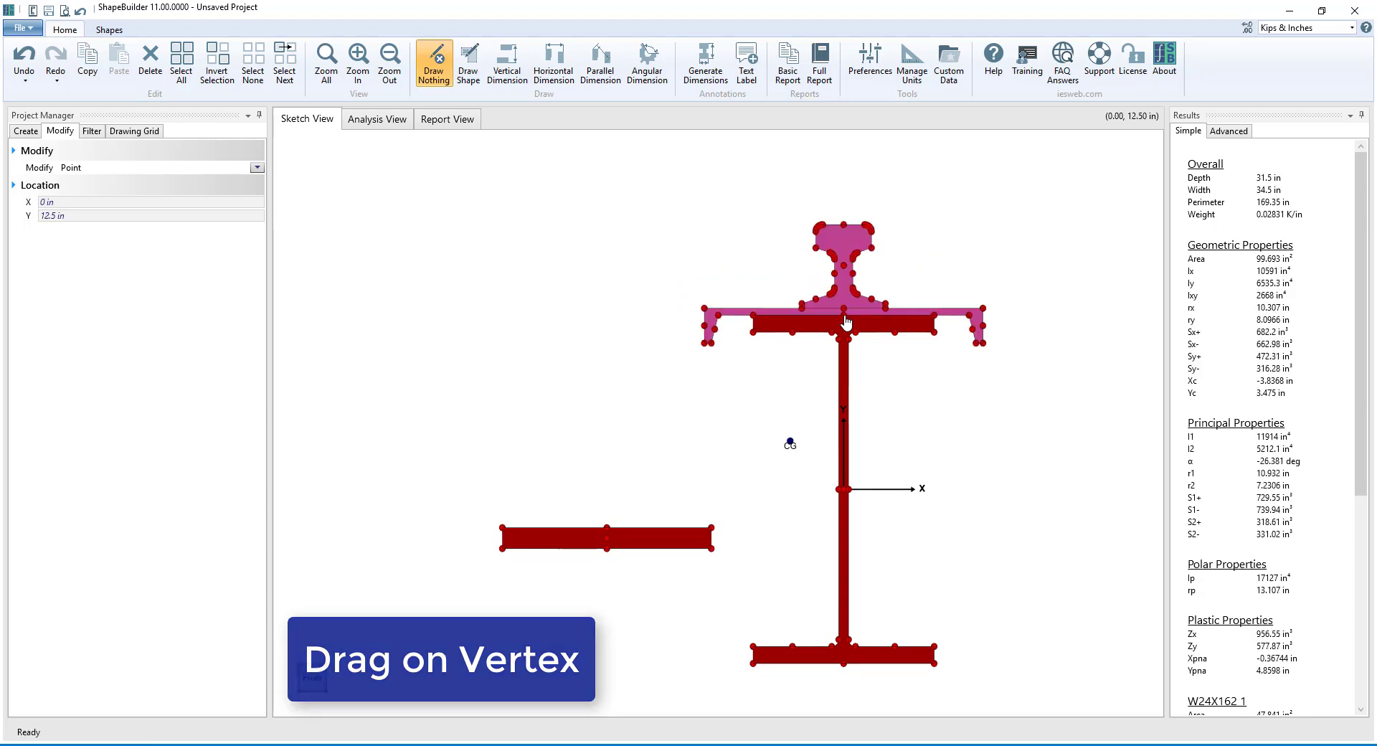
Position the plate at centroid X 0 with its top at -12.5 in, then fit the whole section in view
left_click(635, 543)
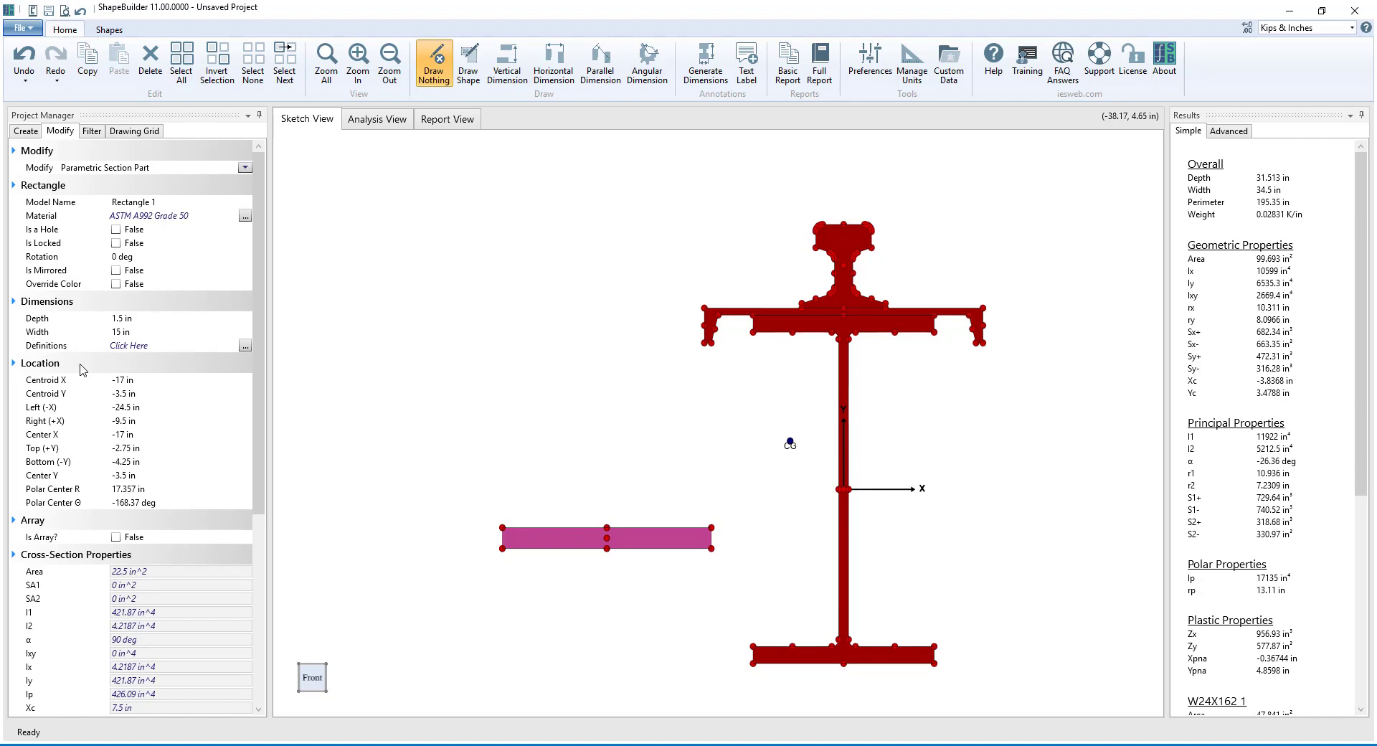
left_click(129, 380)
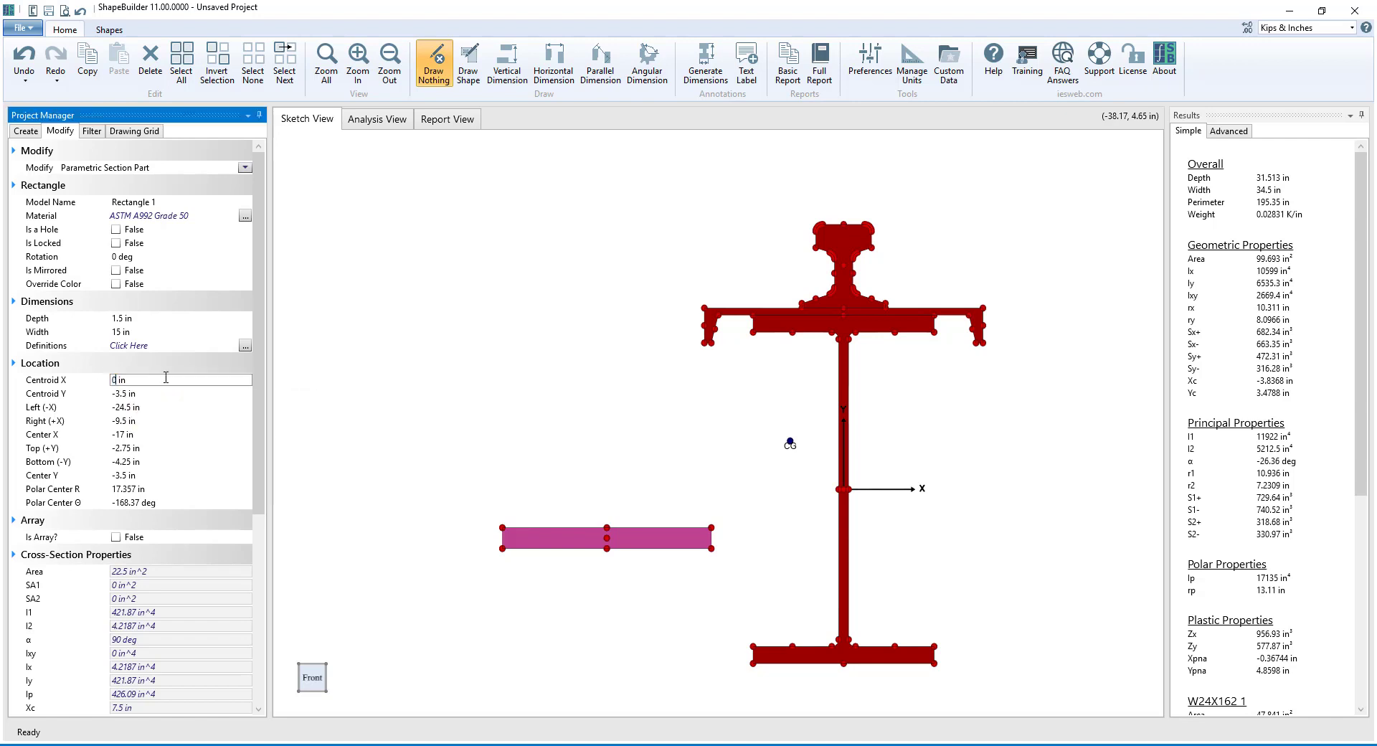
key("Tab")
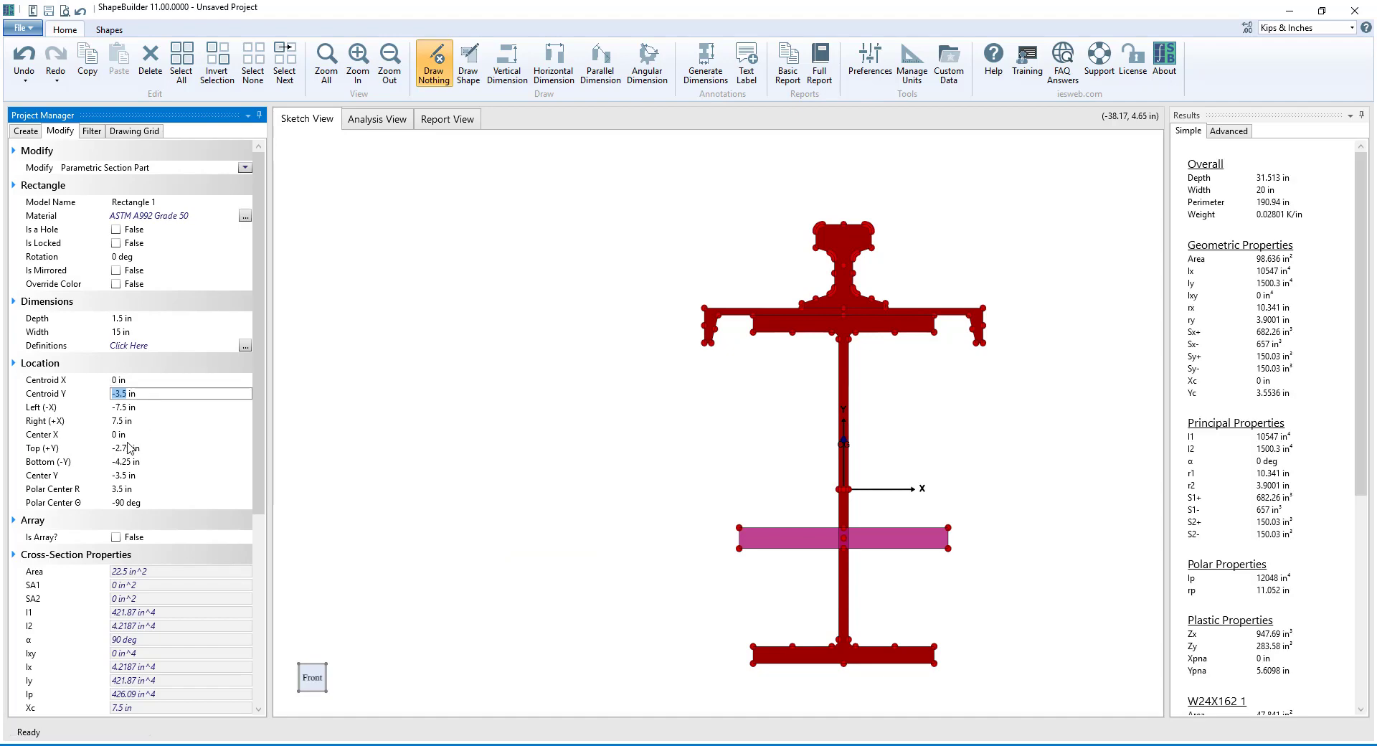
left_click(157, 448)
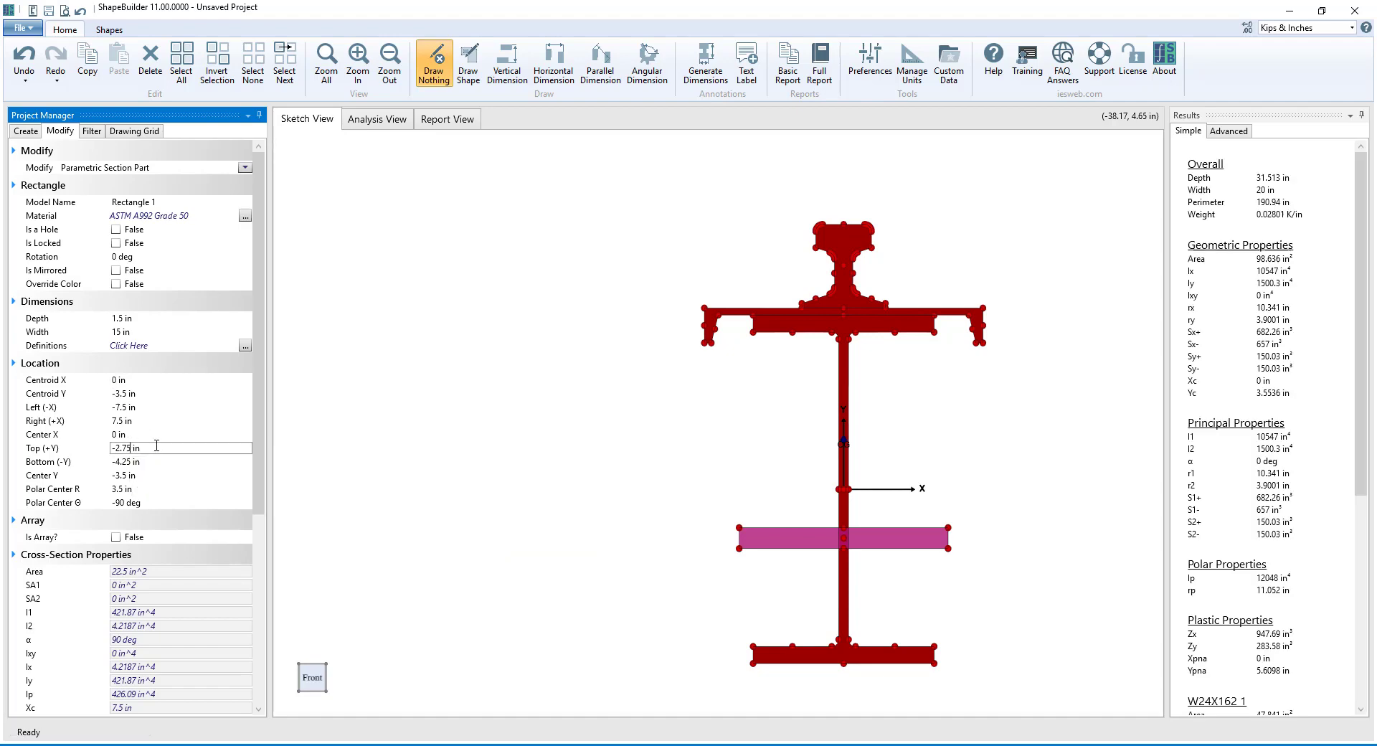
double_click(157, 447)
type("-")
key("Return")
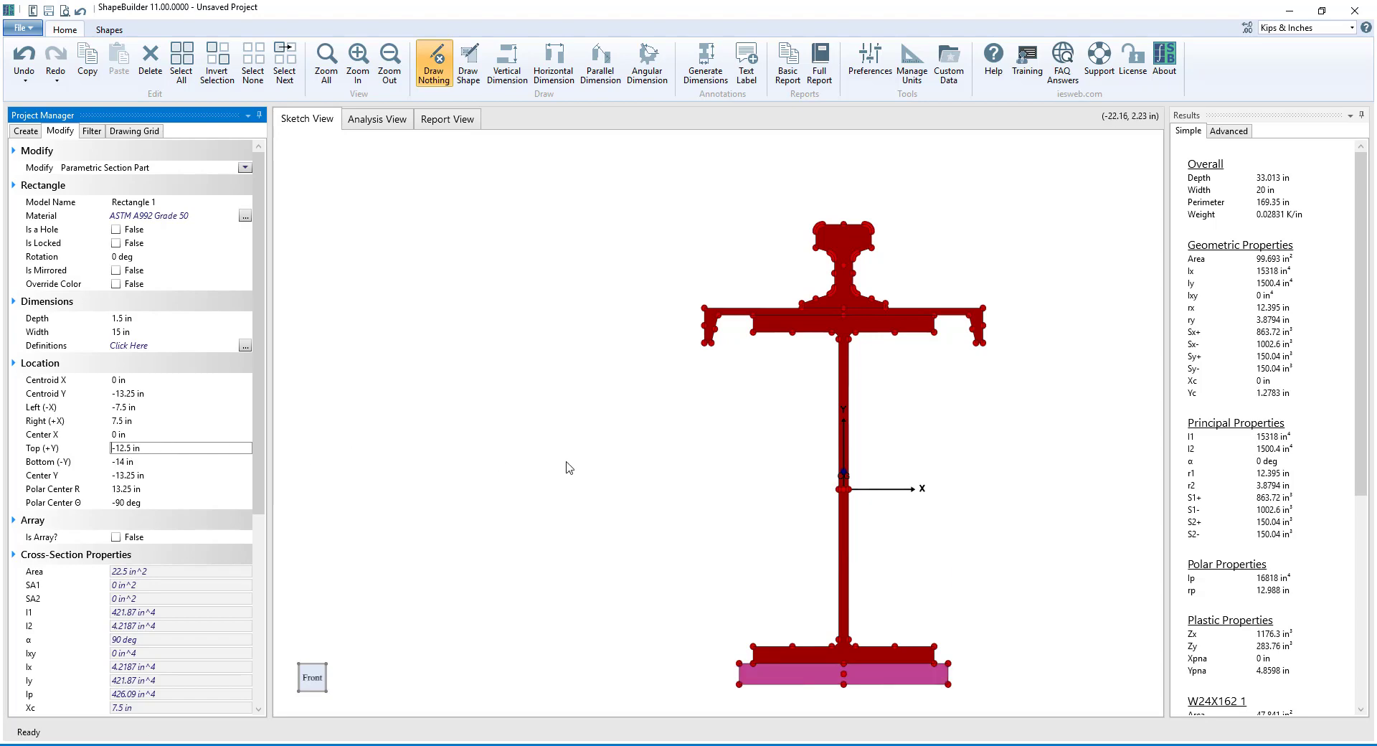
left_click(568, 467)
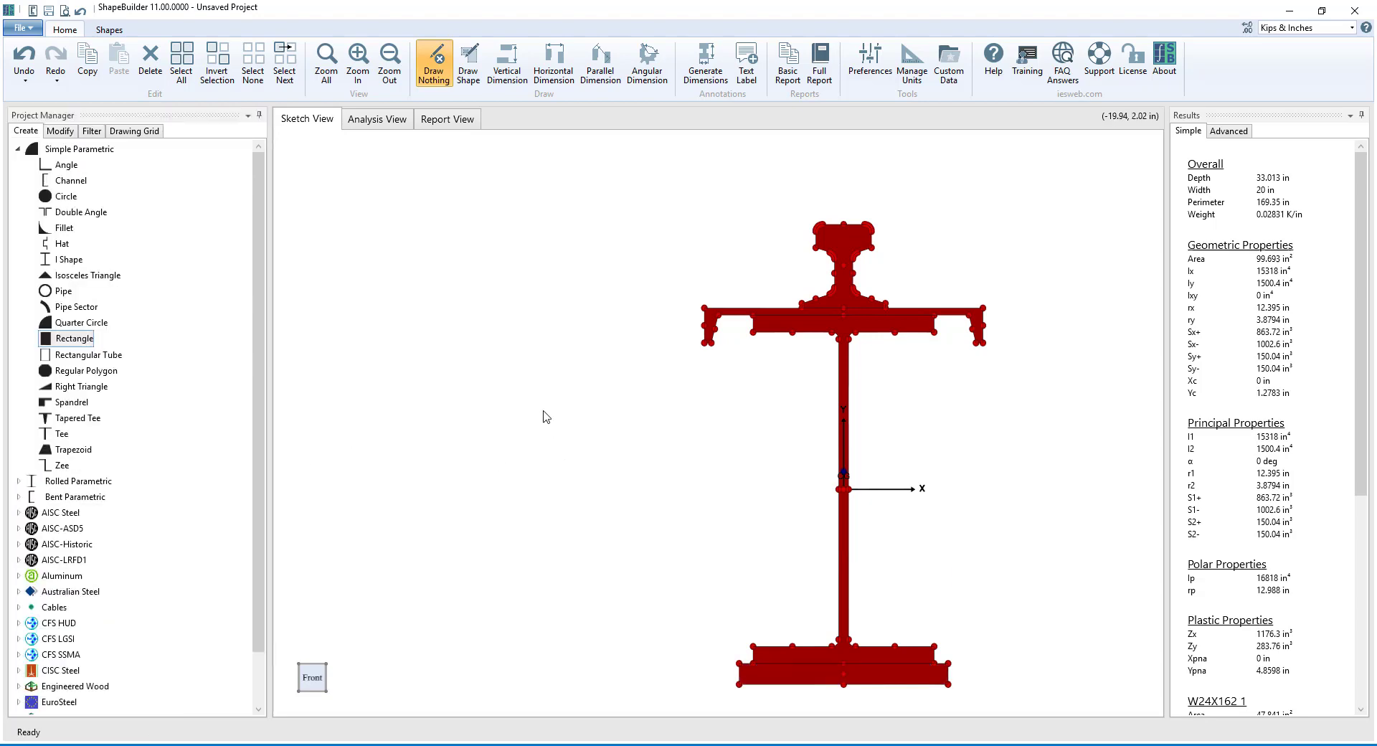
left_click(340, 79)
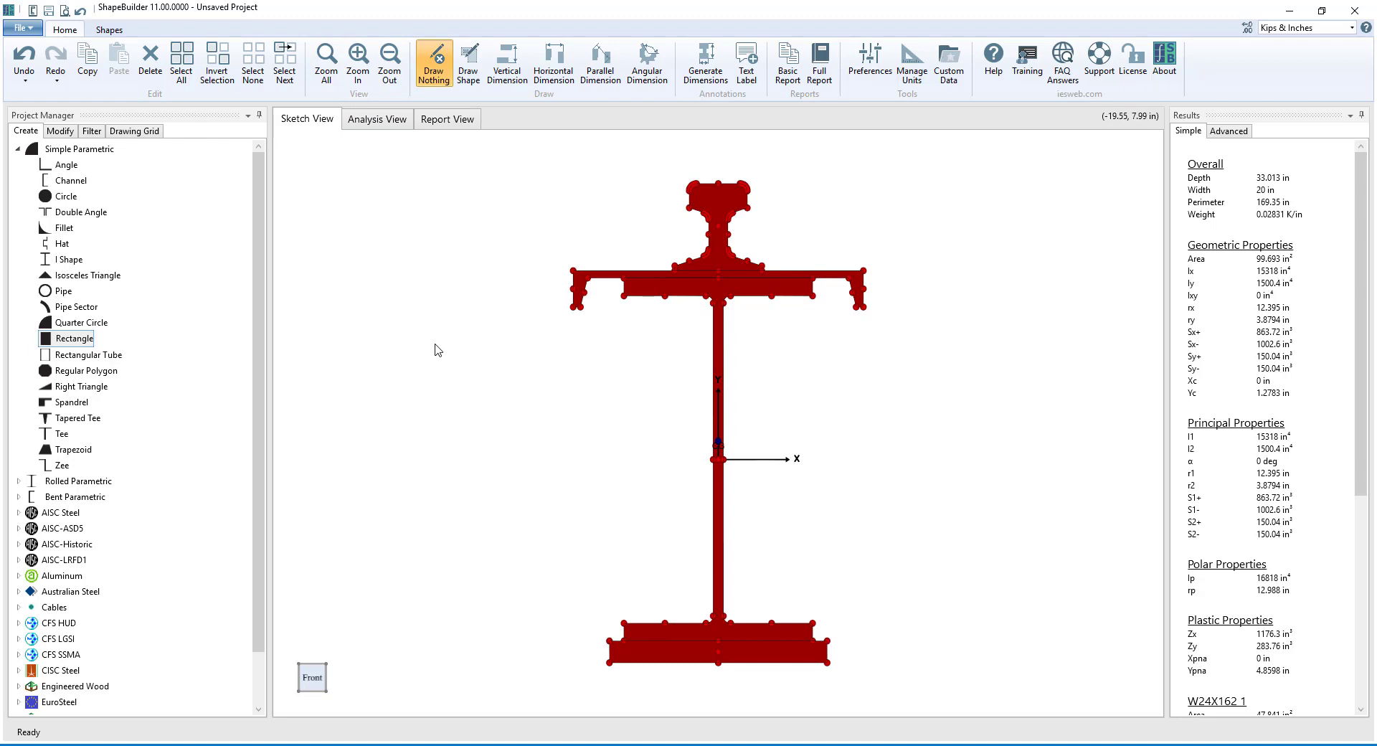